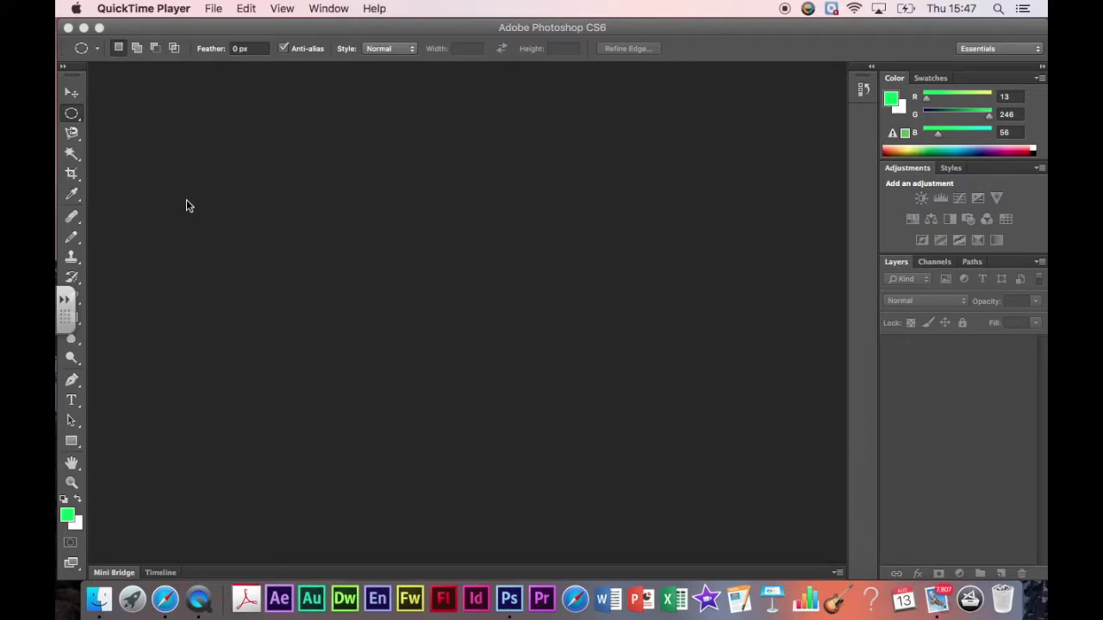
Step: Open Map 1.jpg from the Documents folder through File > Open
click(186, 200)
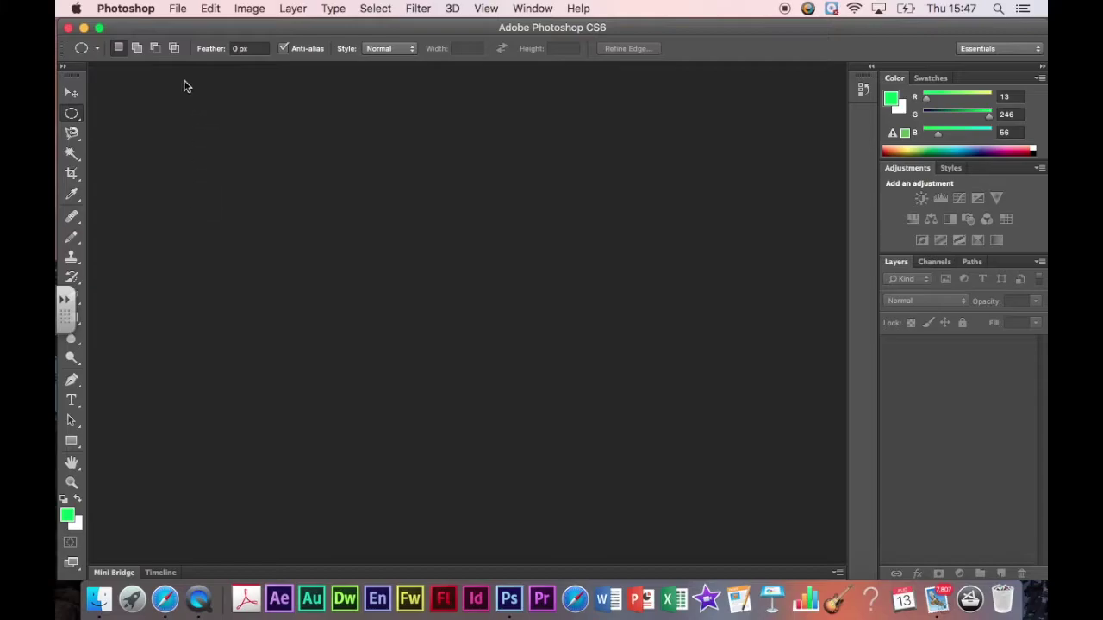
click(178, 10)
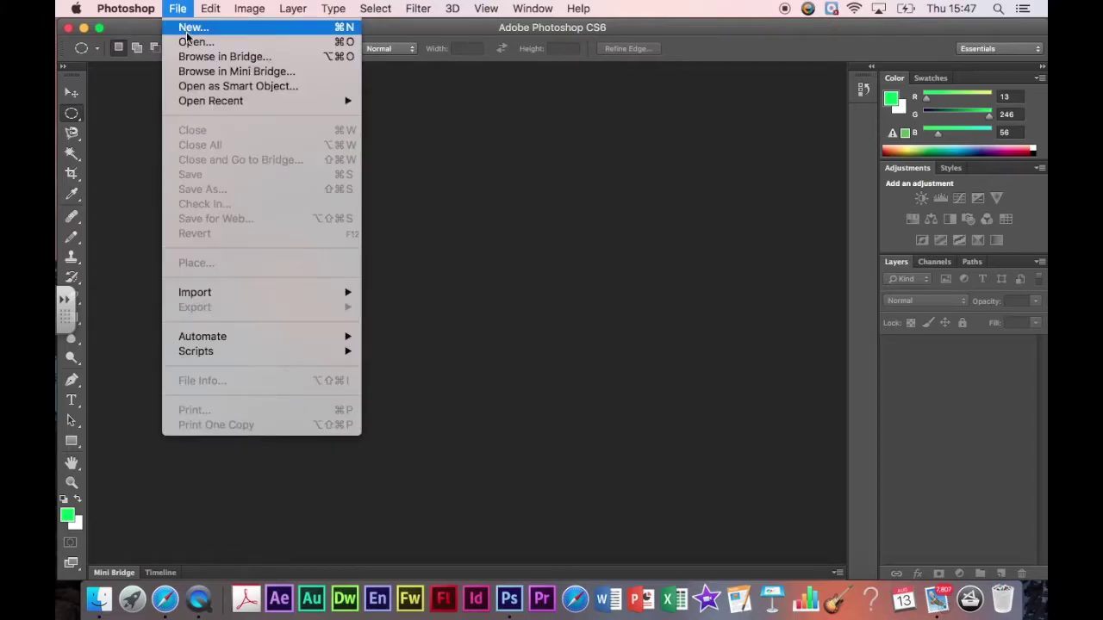
click(194, 42)
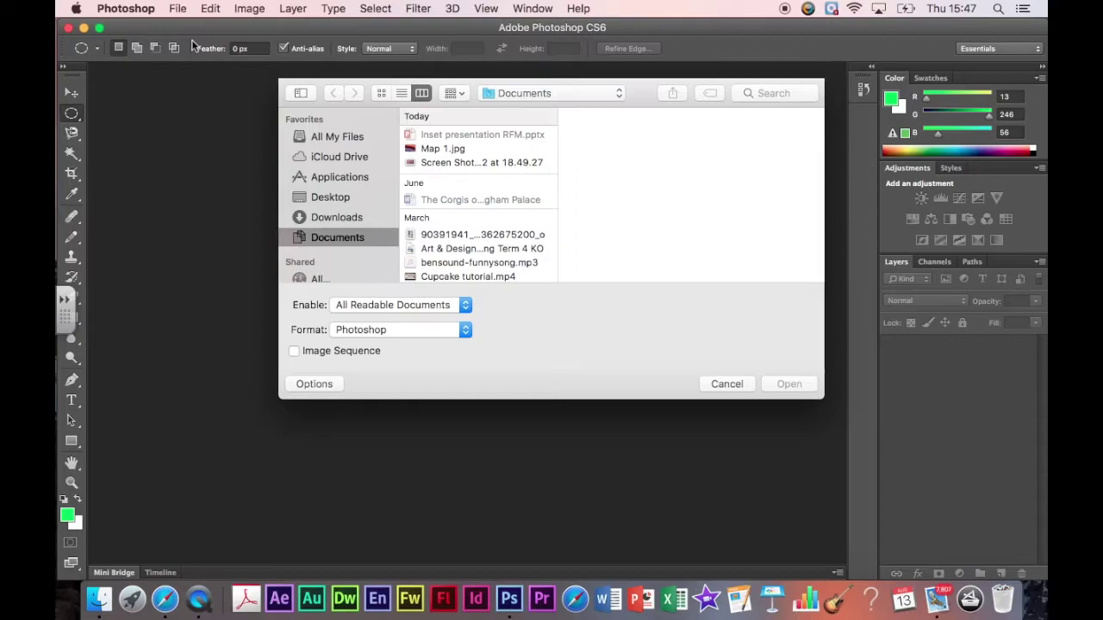
click(468, 151)
double_click(466, 151)
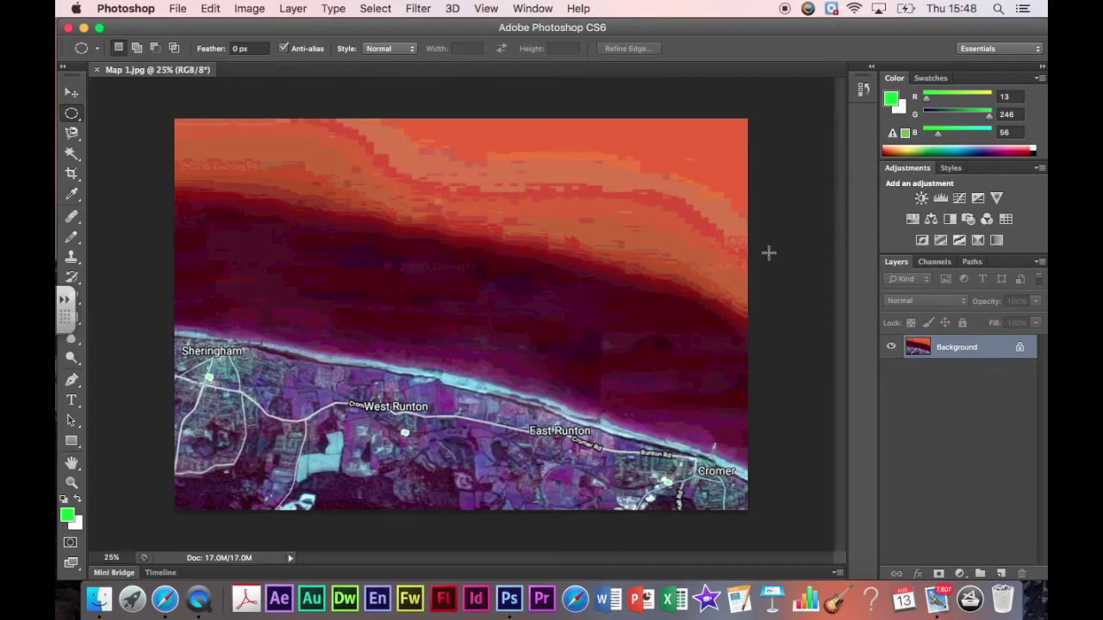
click(249, 9)
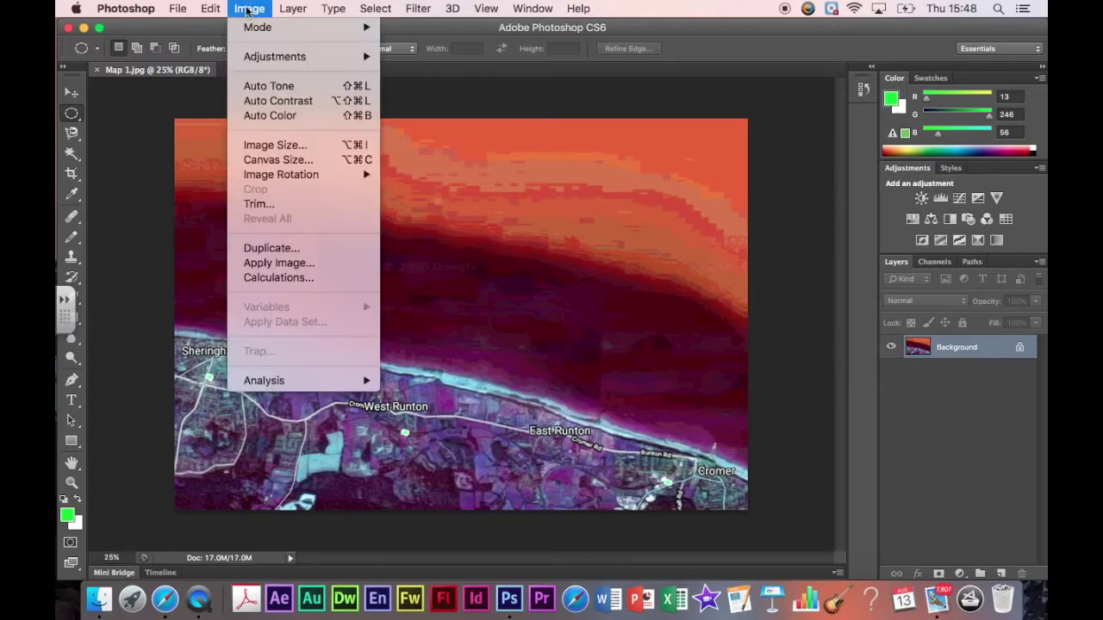
click(267, 144)
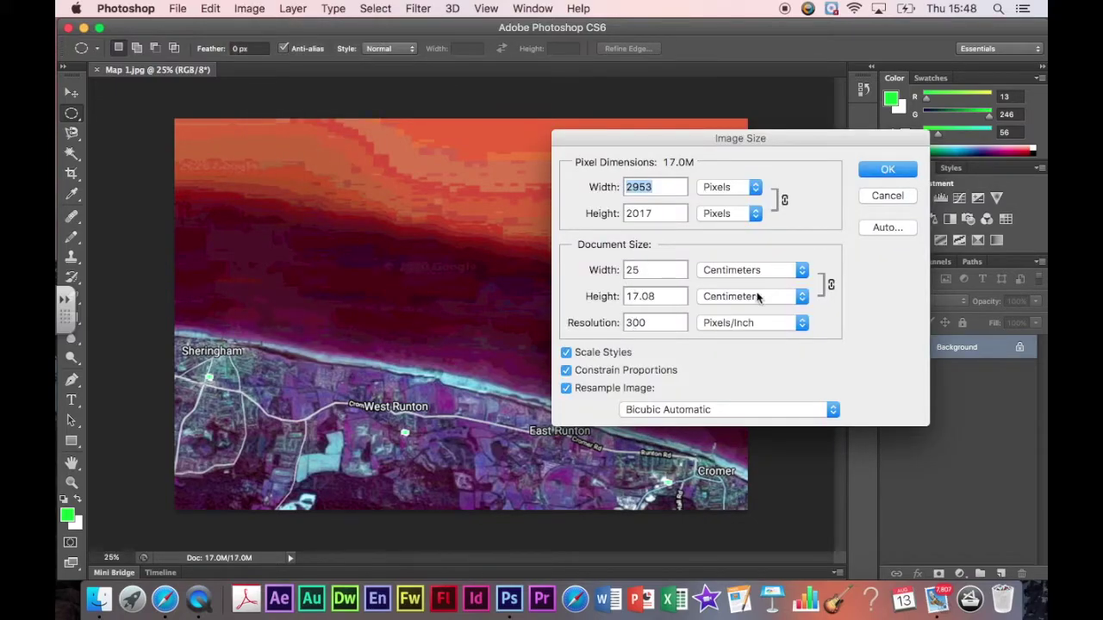
click(871, 172)
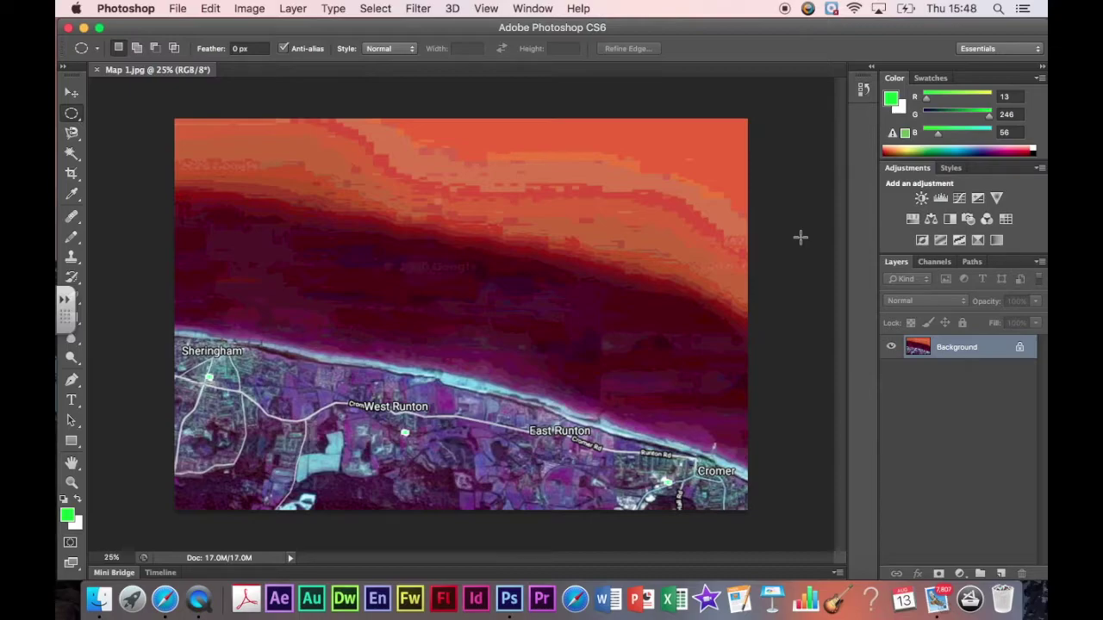
Step: Draw a circular selection around West Runton with the Elliptical Marquee Tool
click(72, 113)
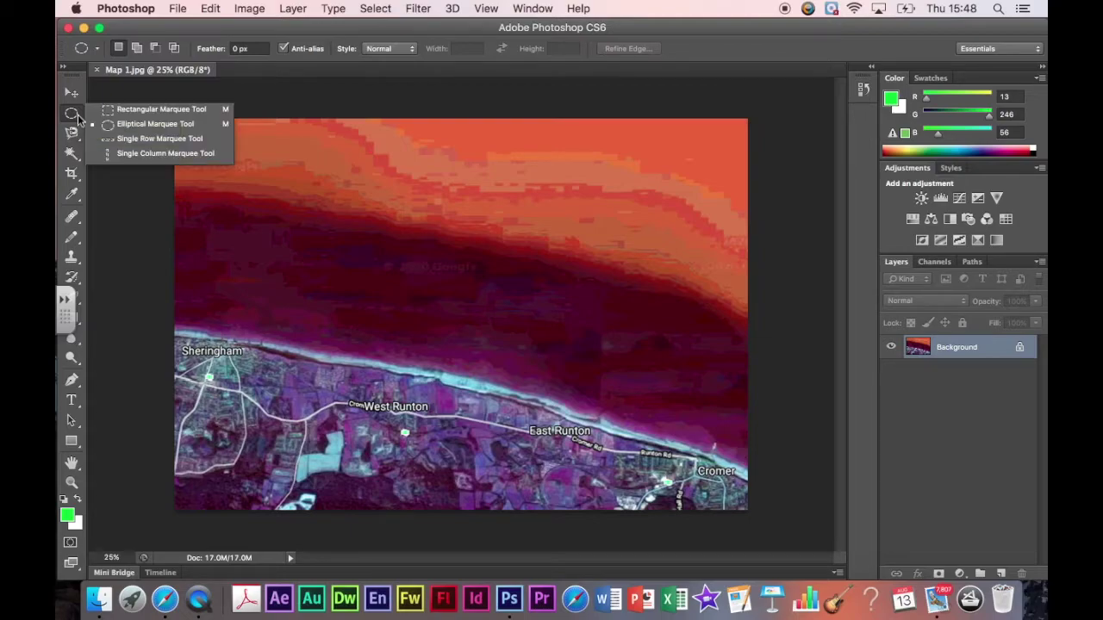
click(120, 125)
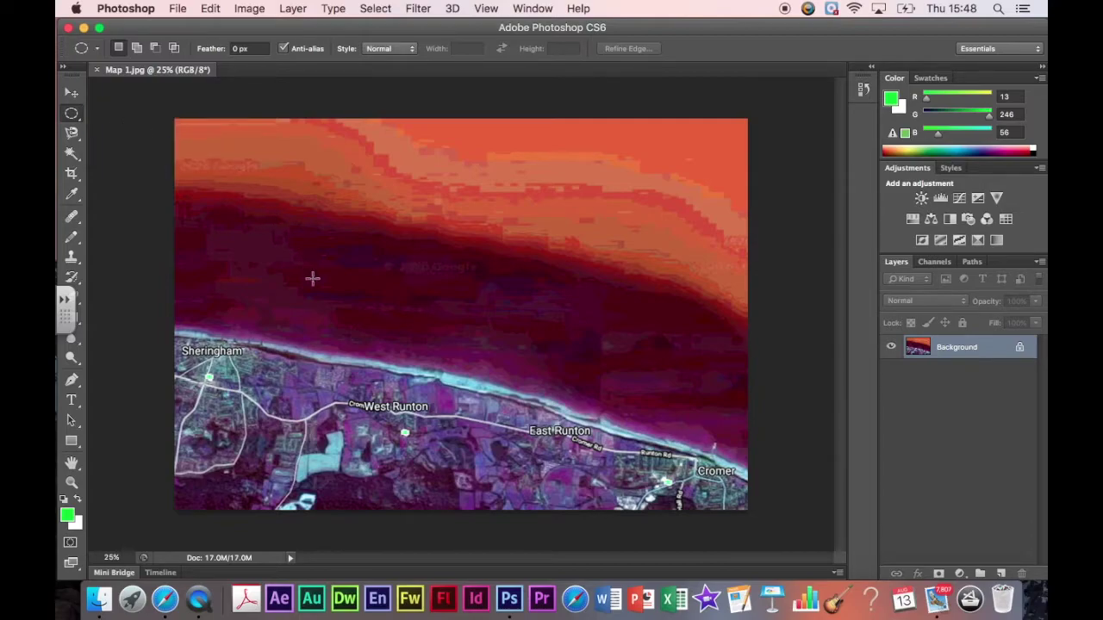
drag(310, 263, 512, 462)
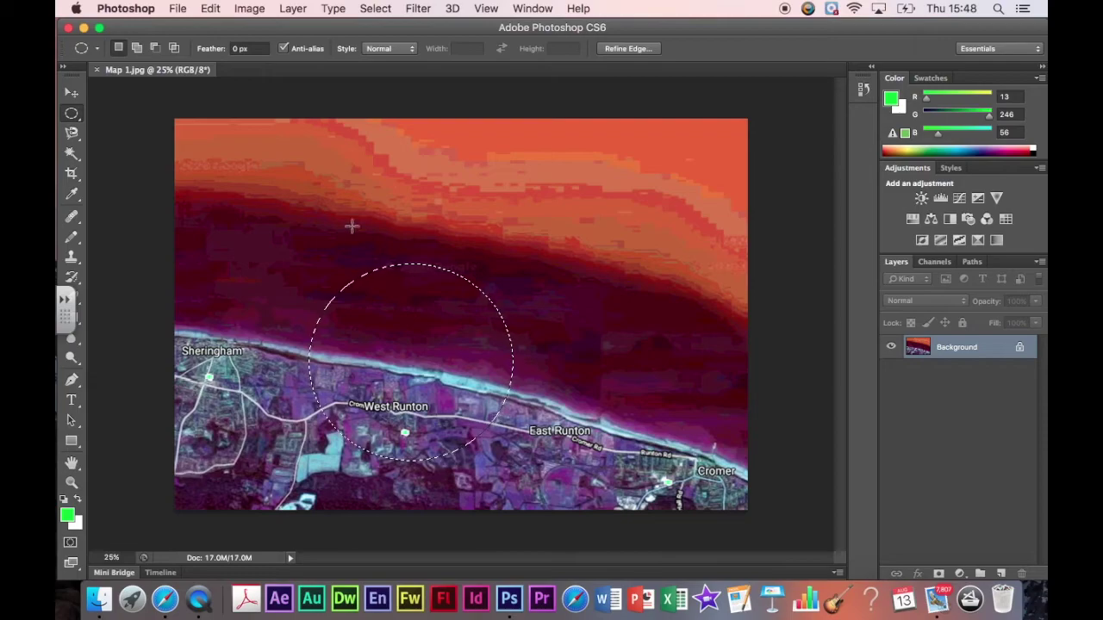
Step: Copy the circular selection onto a new Layer 1 with Layer Via Copy
click(293, 9)
click(294, 9)
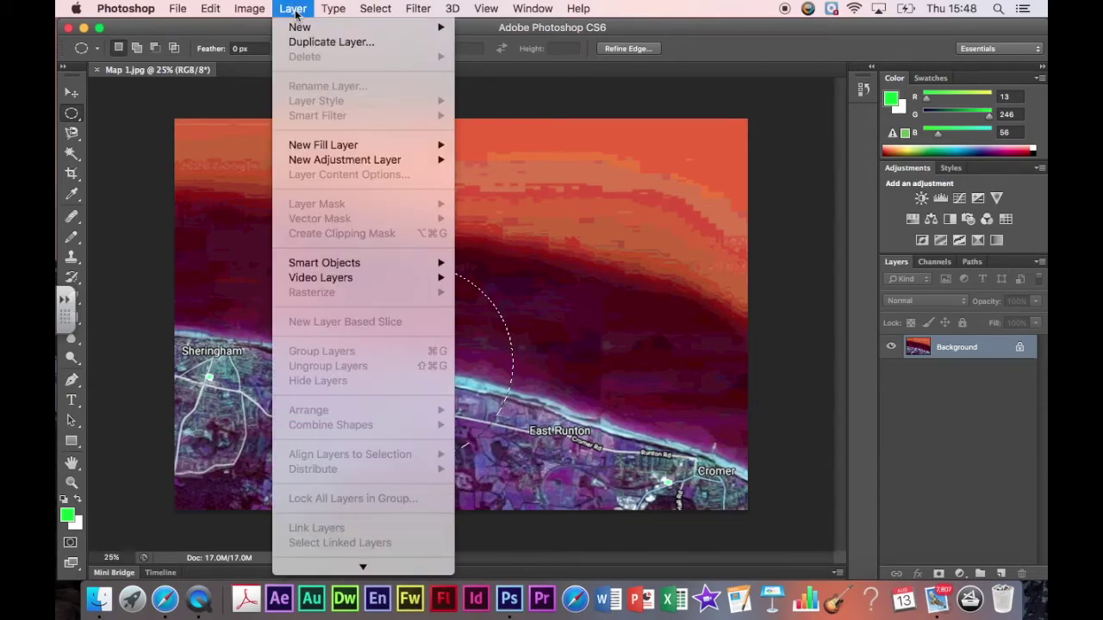
mouse_move(308, 29)
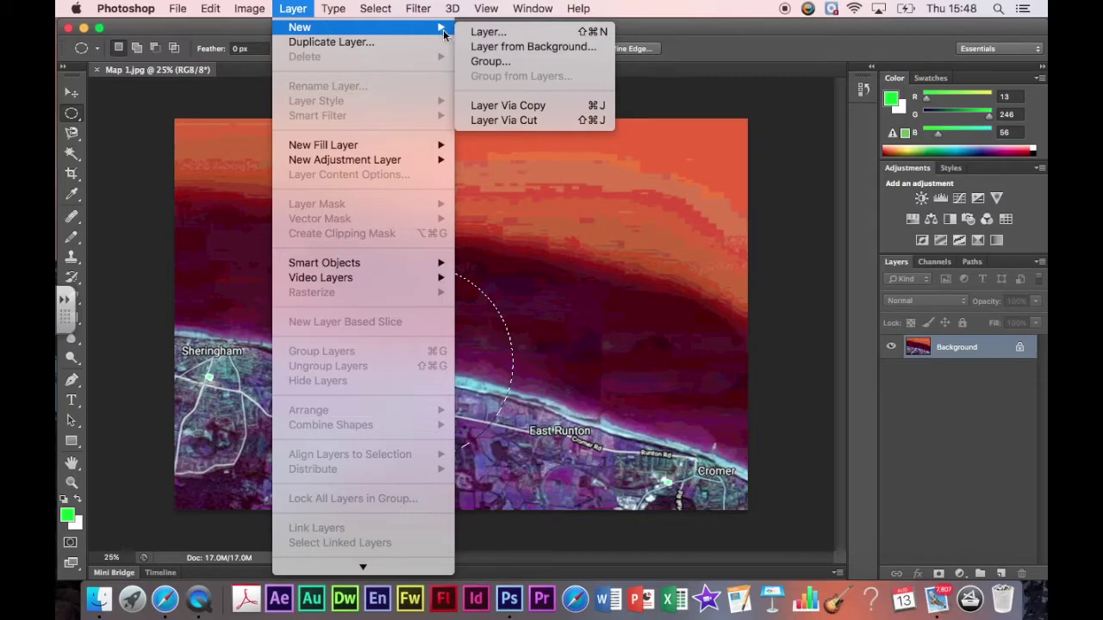
click(535, 108)
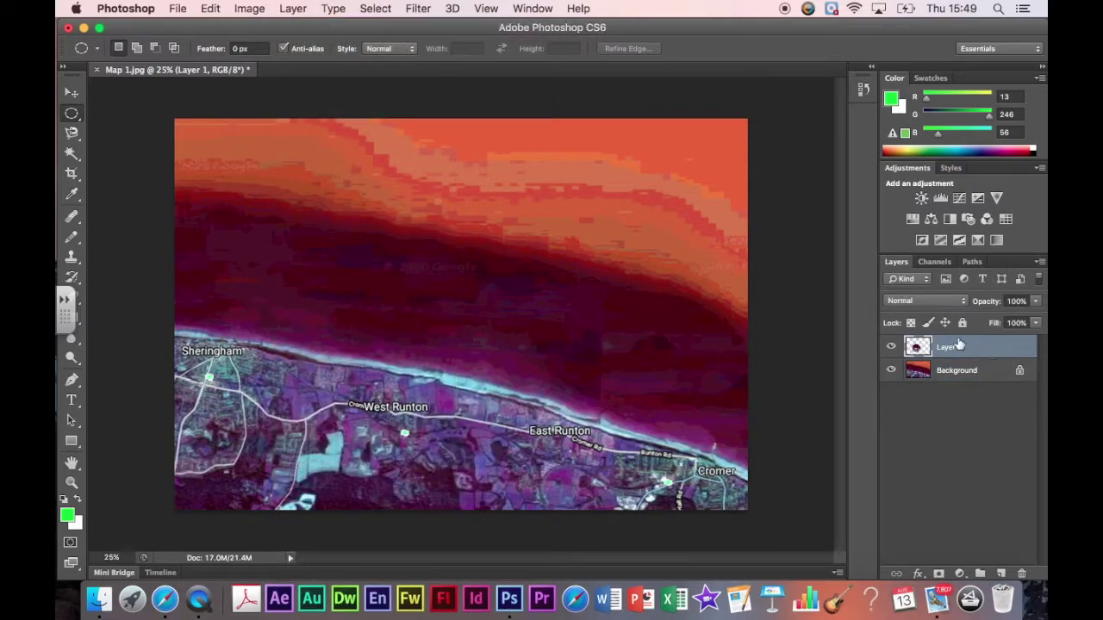
click(892, 370)
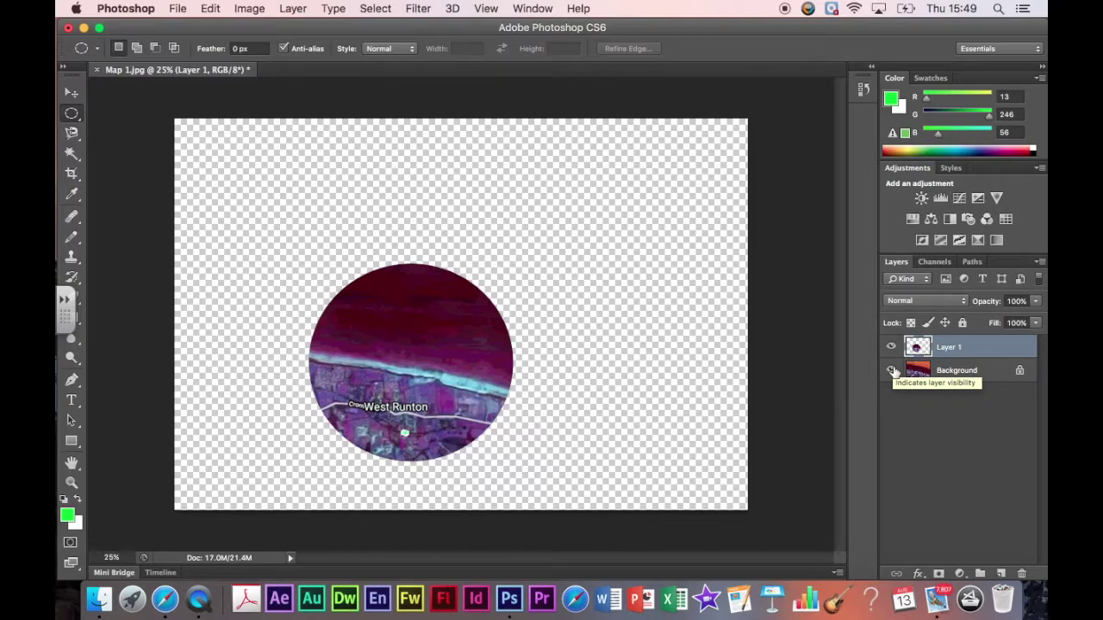
click(892, 370)
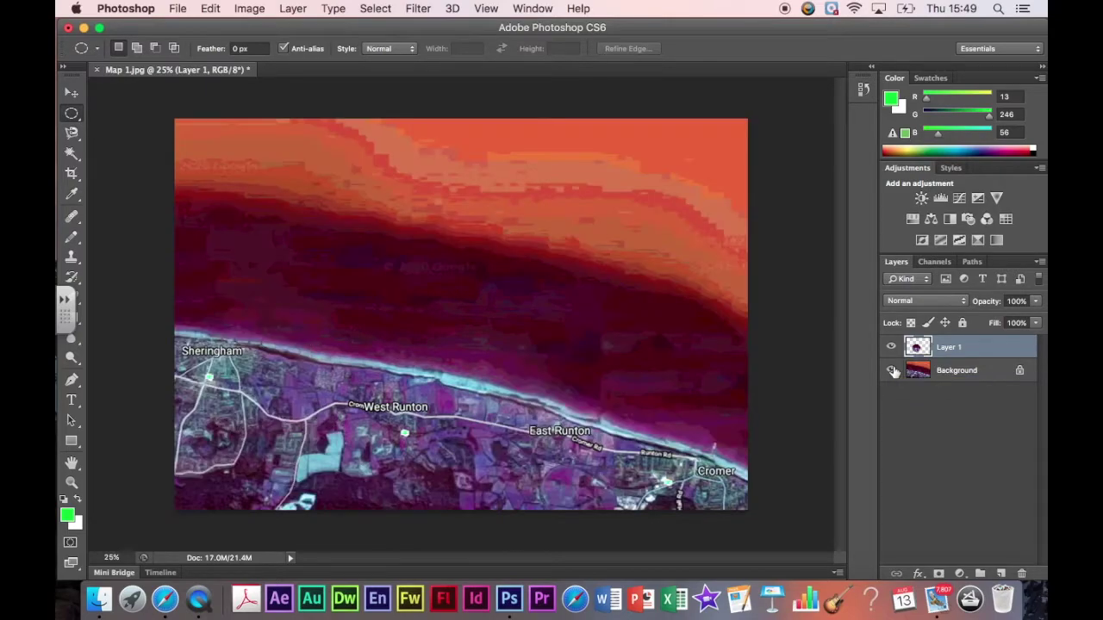
click(963, 372)
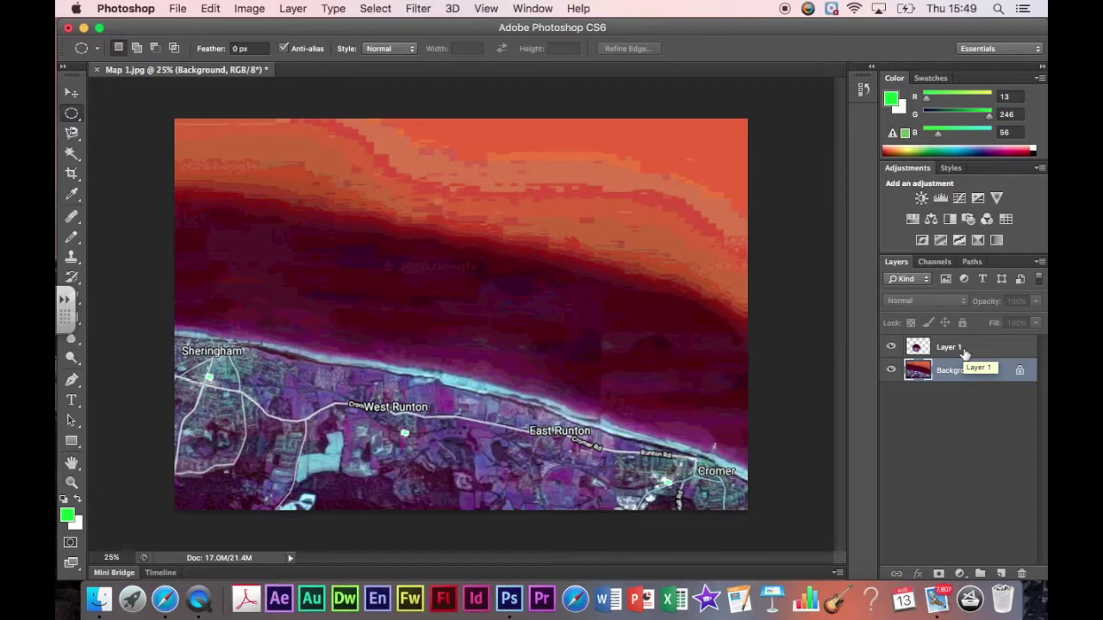
click(964, 353)
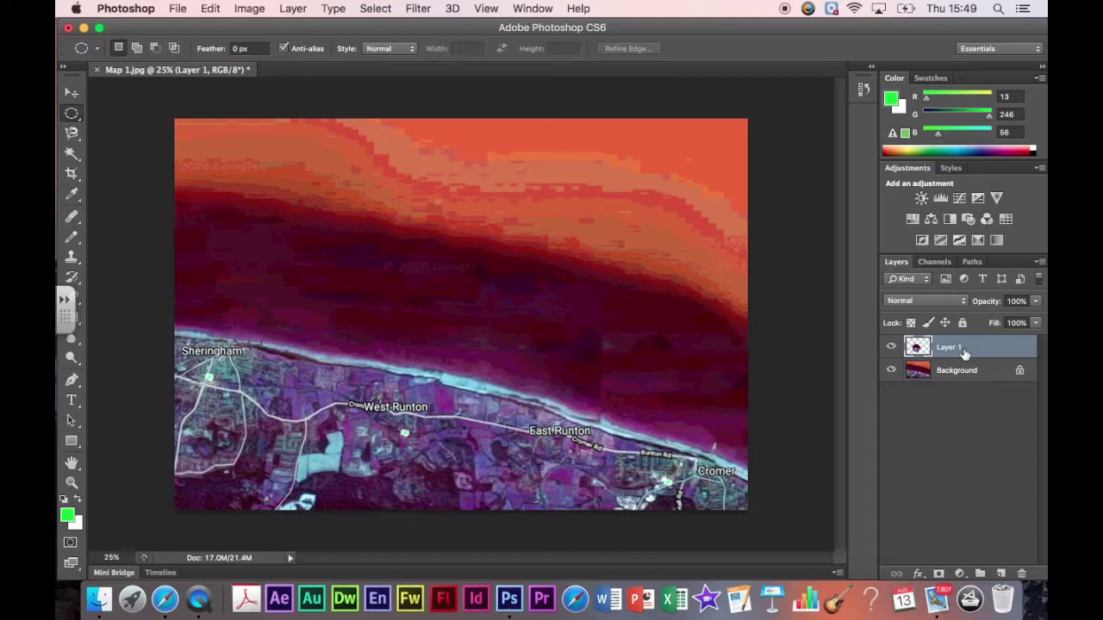
Step: Invert the colours of the West Runton circle on Layer 1 with Image > Adjustments > Invert
click(253, 10)
mouse_move(266, 58)
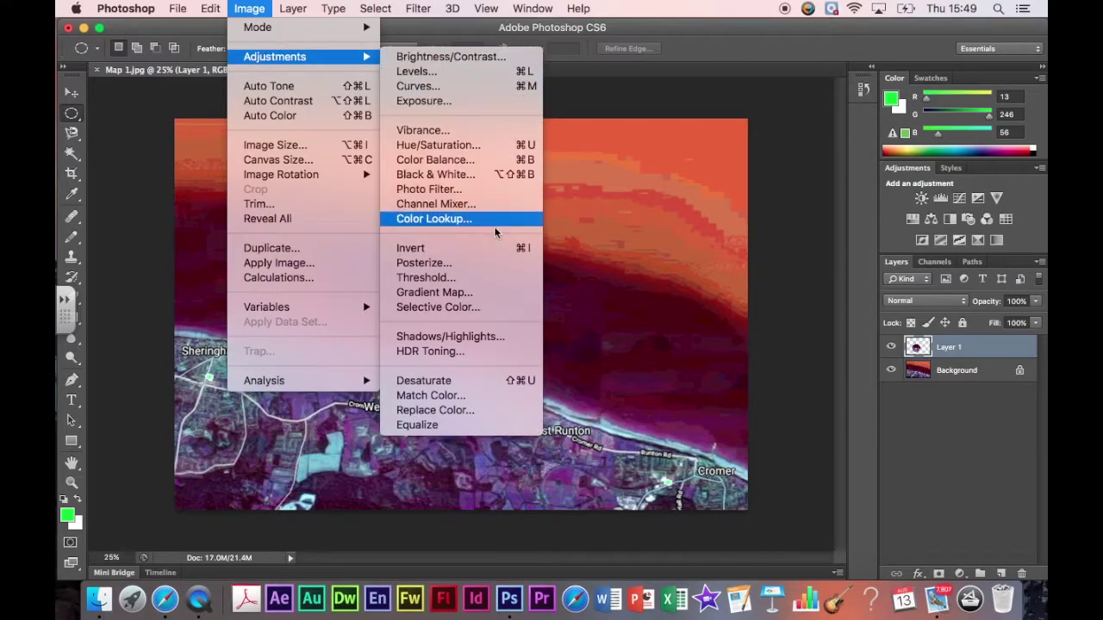
click(488, 248)
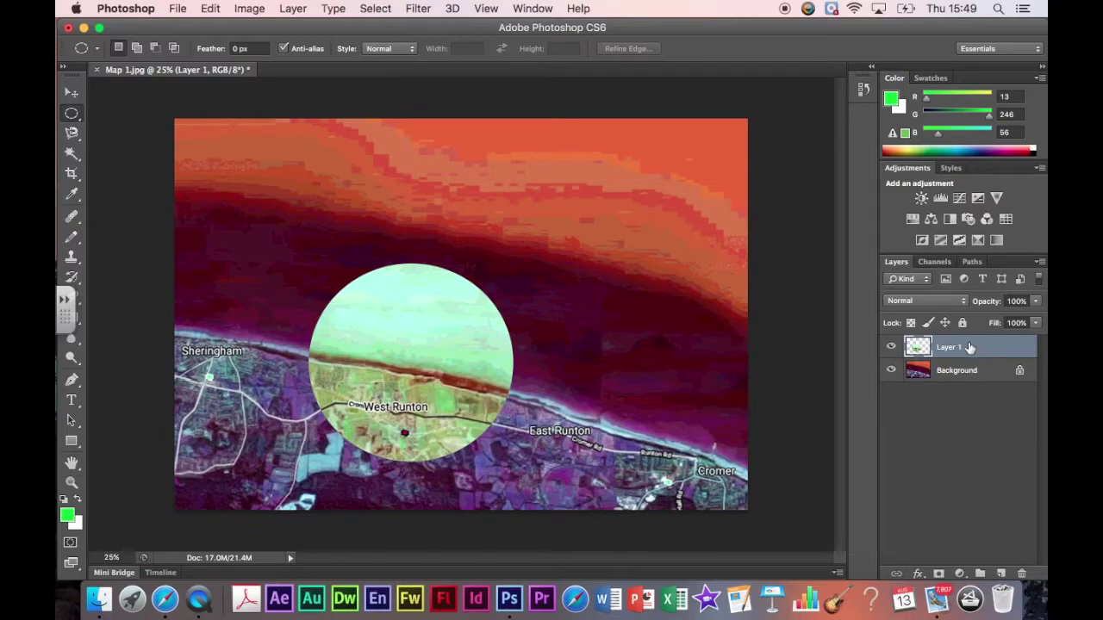
click(212, 9)
click(212, 50)
click(211, 8)
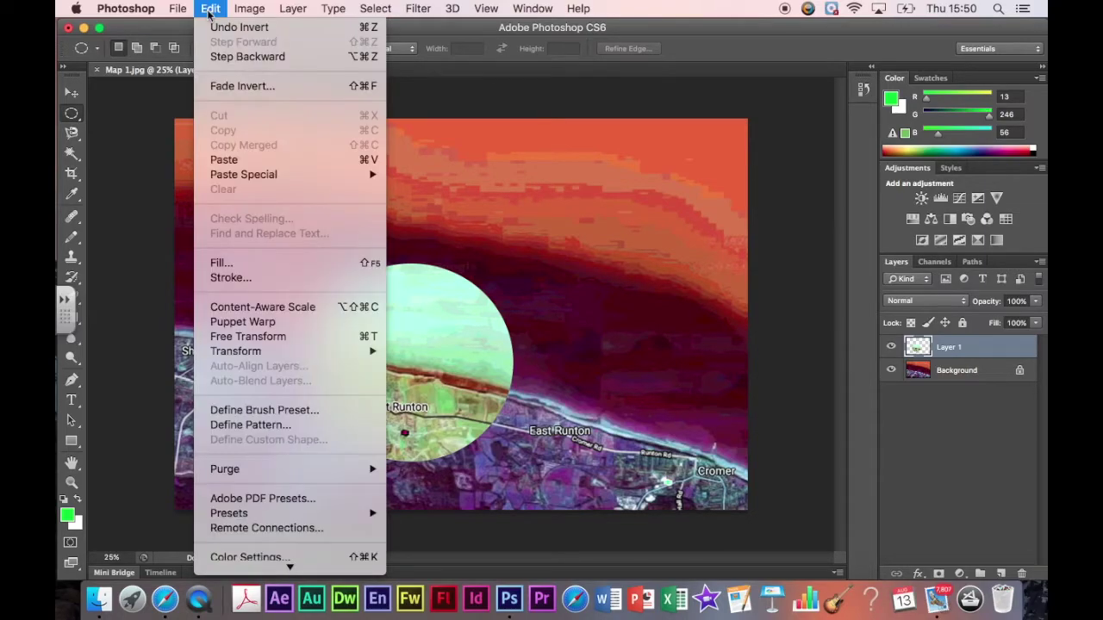
Step: Free Transform the circle to about -177.6° rotation, nudging it slightly left and lower
click(236, 336)
drag(431, 312, 394, 303)
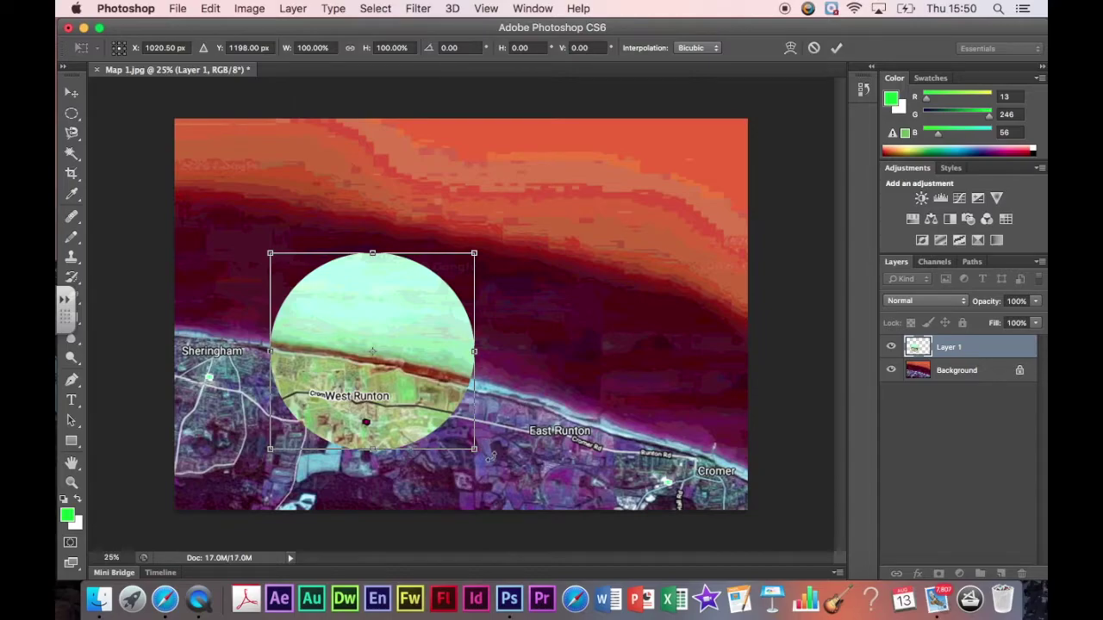
drag(491, 452, 288, 259)
drag(358, 315, 363, 347)
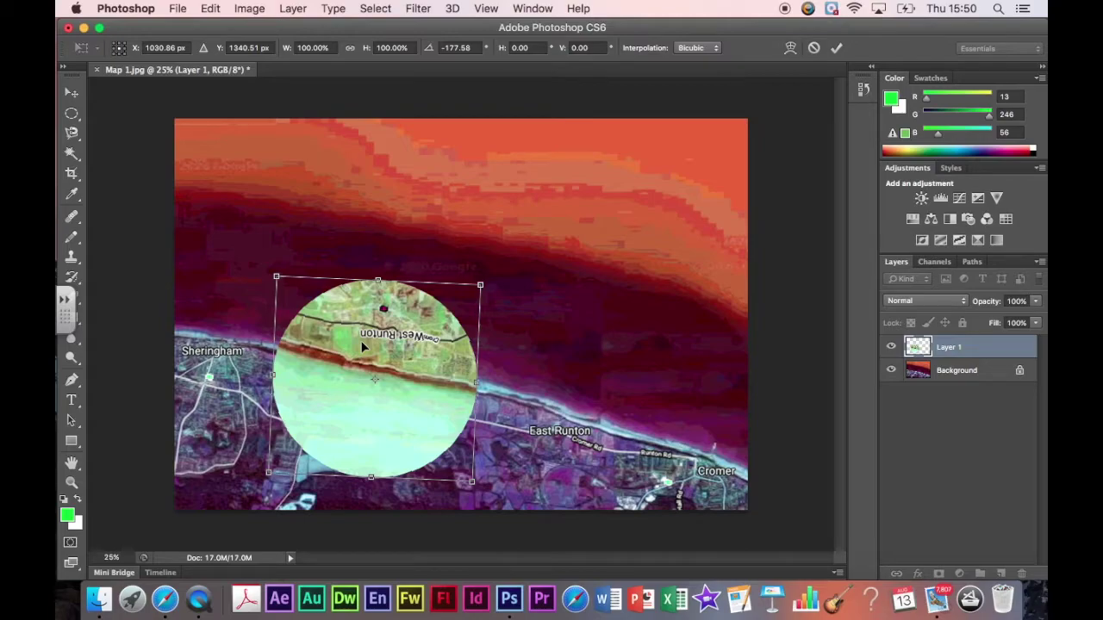
key(Return)
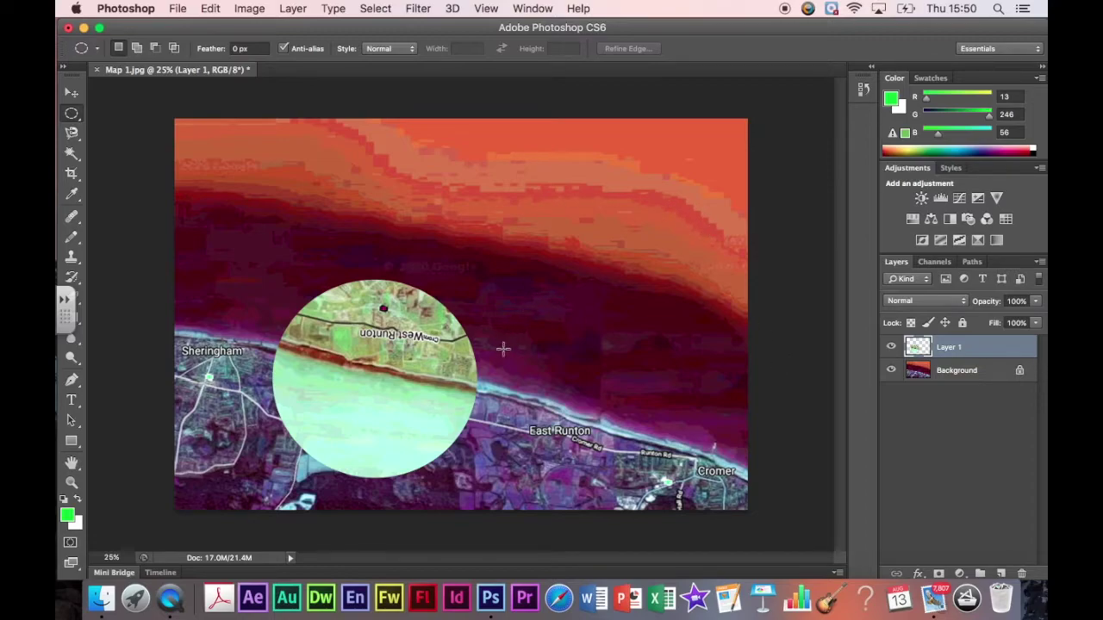
Step: On the Background, draw a tall rectangular marquee strip near East Runton to the bottom edge
click(982, 379)
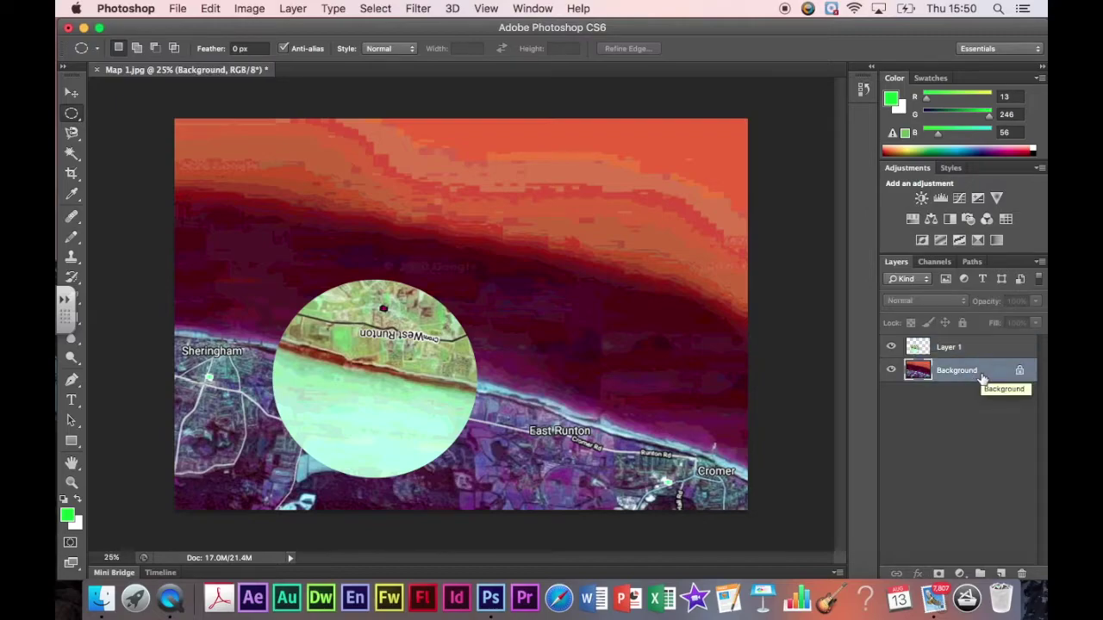
click(73, 114)
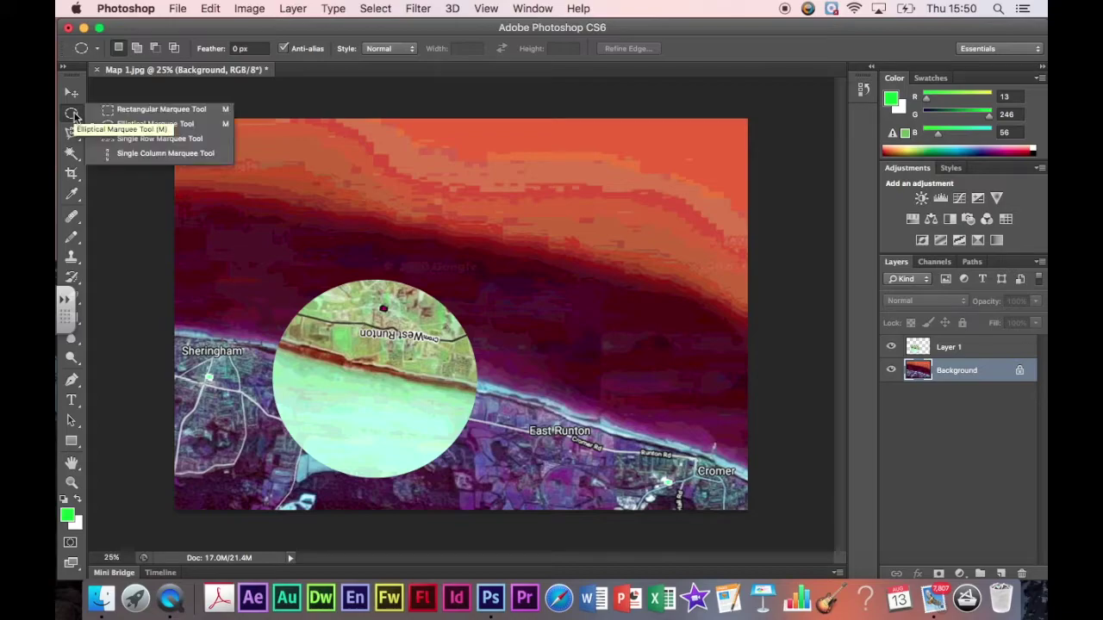
click(131, 111)
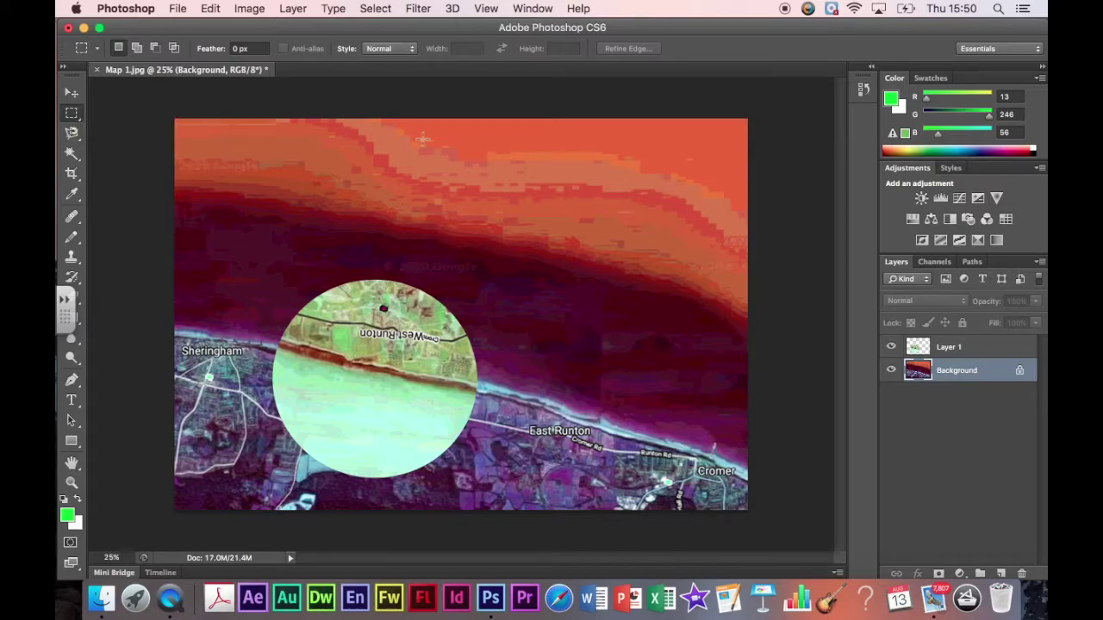
drag(557, 118, 609, 508)
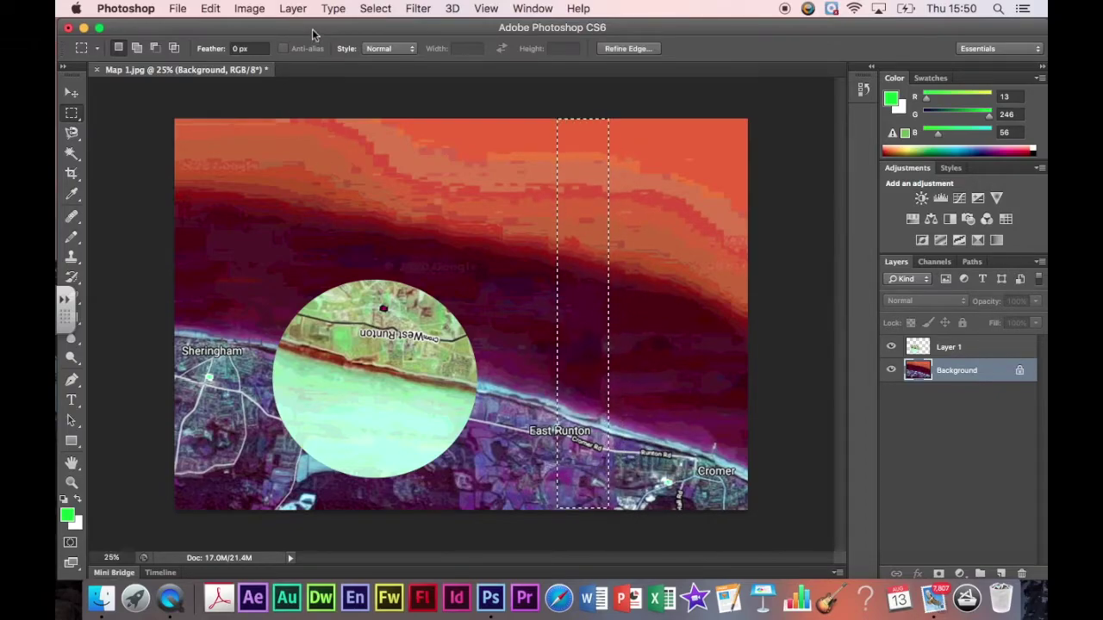
Step: Copy the strip onto a new Layer 2 and check it by toggling the Background's visibility
click(294, 10)
mouse_move(299, 26)
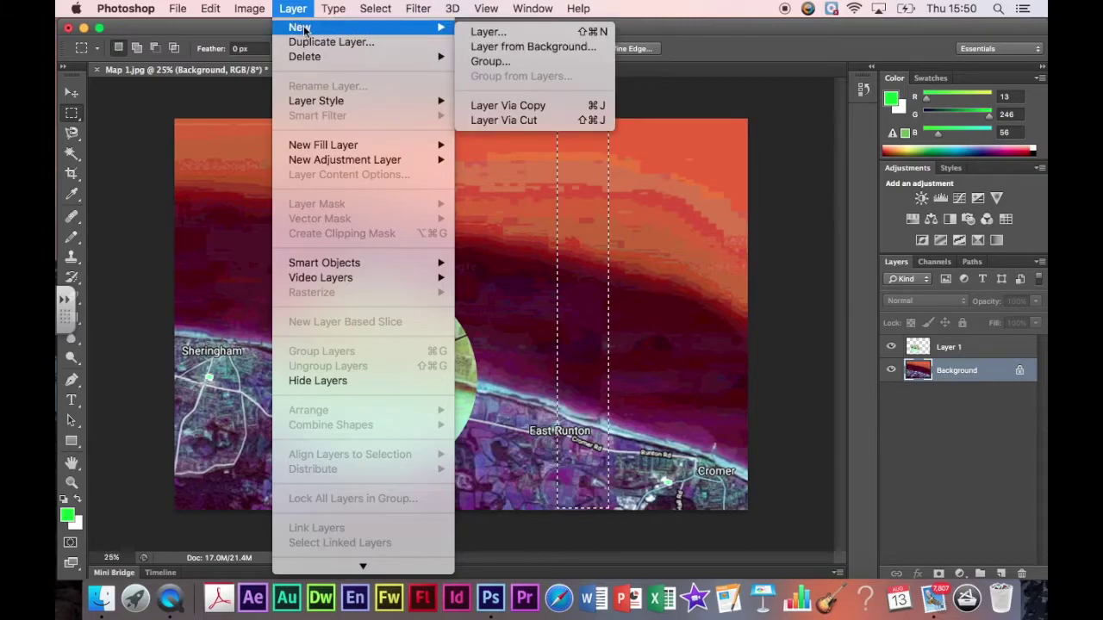
click(533, 111)
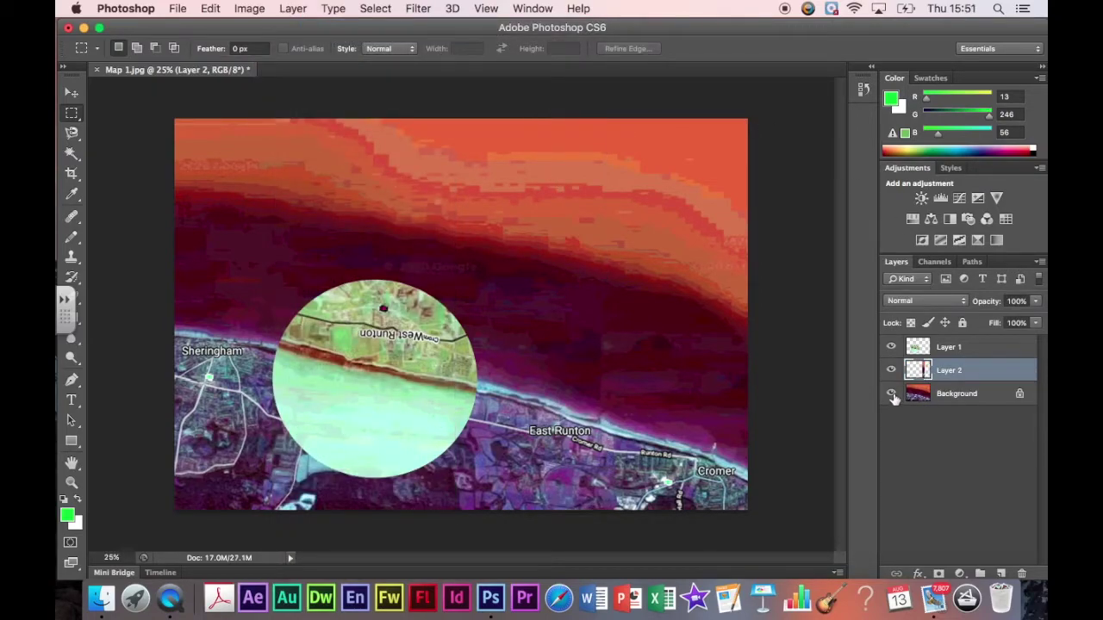
click(890, 394)
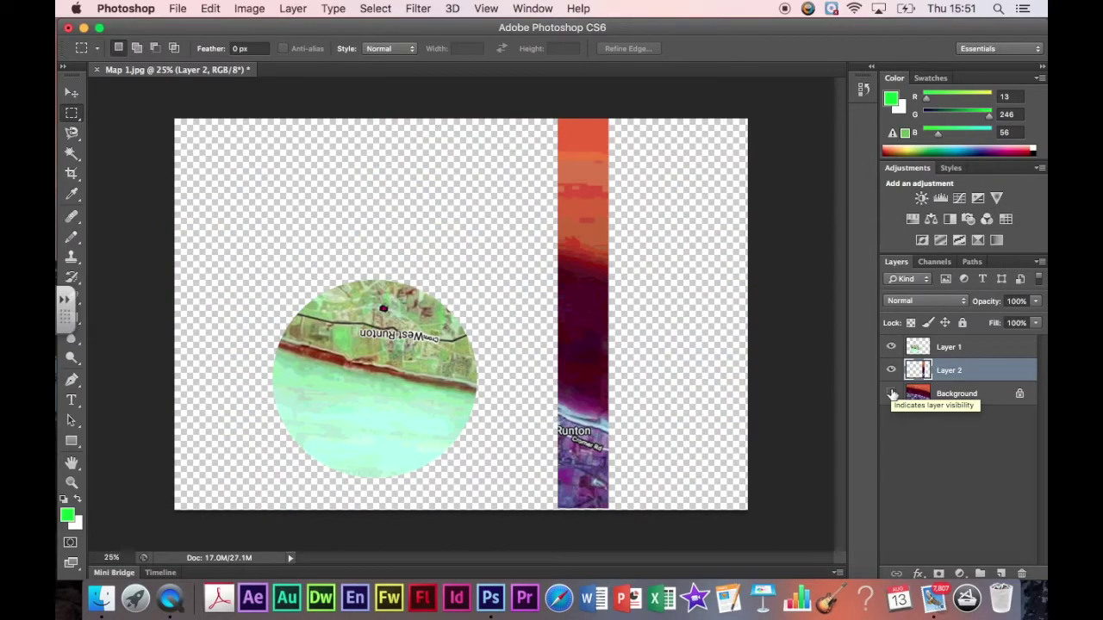
click(891, 393)
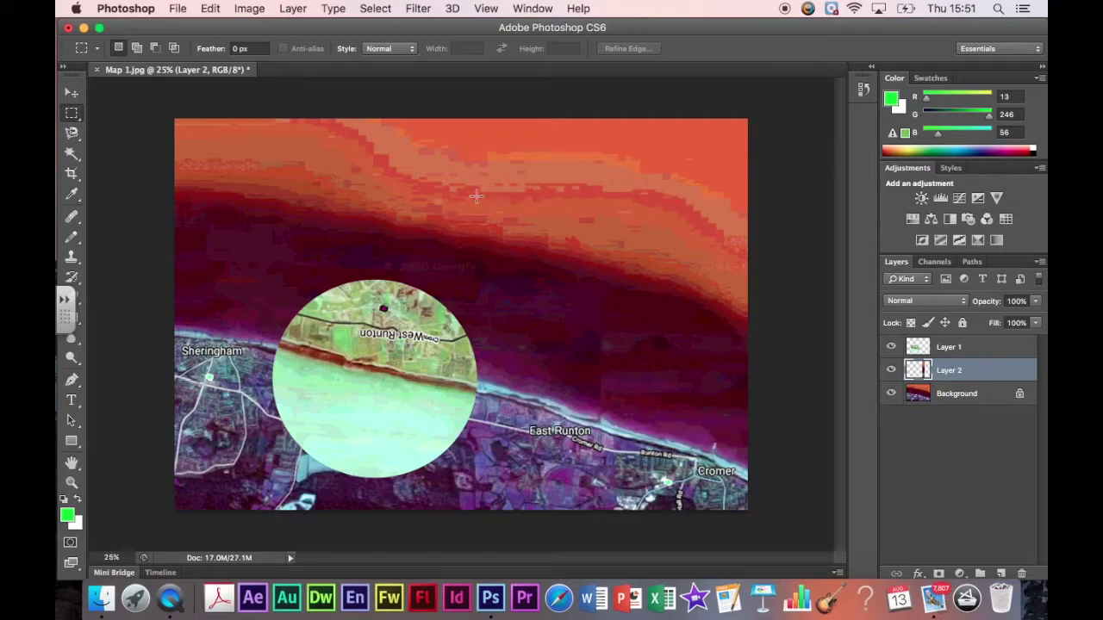
Step: Apply Hue/Saturation with Hue -148 and Saturation -22 to the Layer 2 strip
click(249, 10)
mouse_move(294, 61)
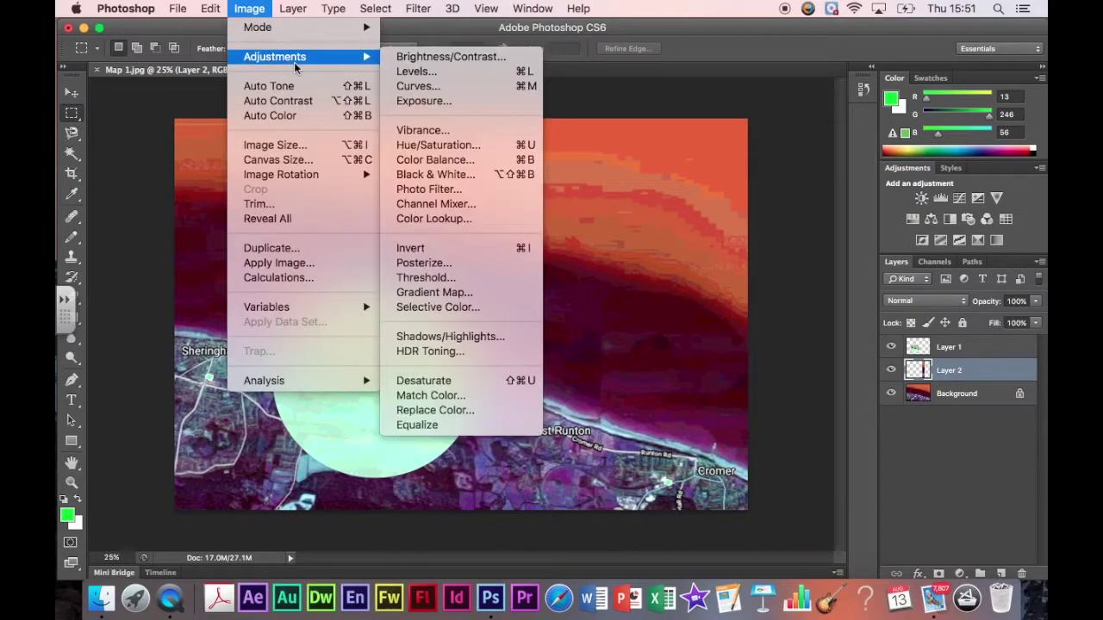
click(487, 148)
drag(830, 198, 762, 192)
drag(831, 238, 814, 237)
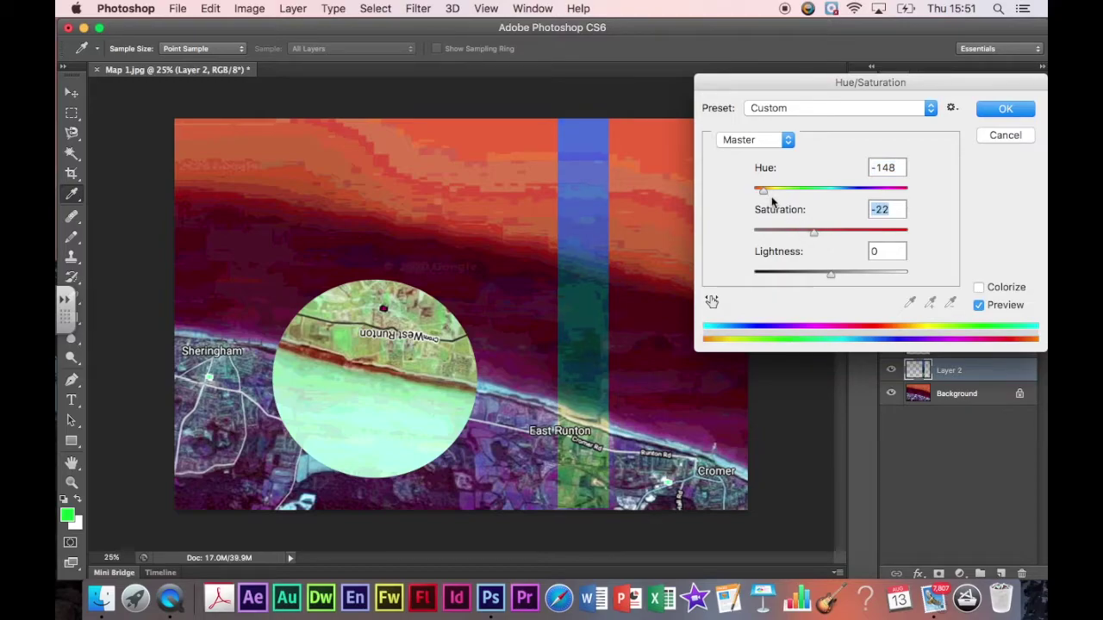
click(1005, 109)
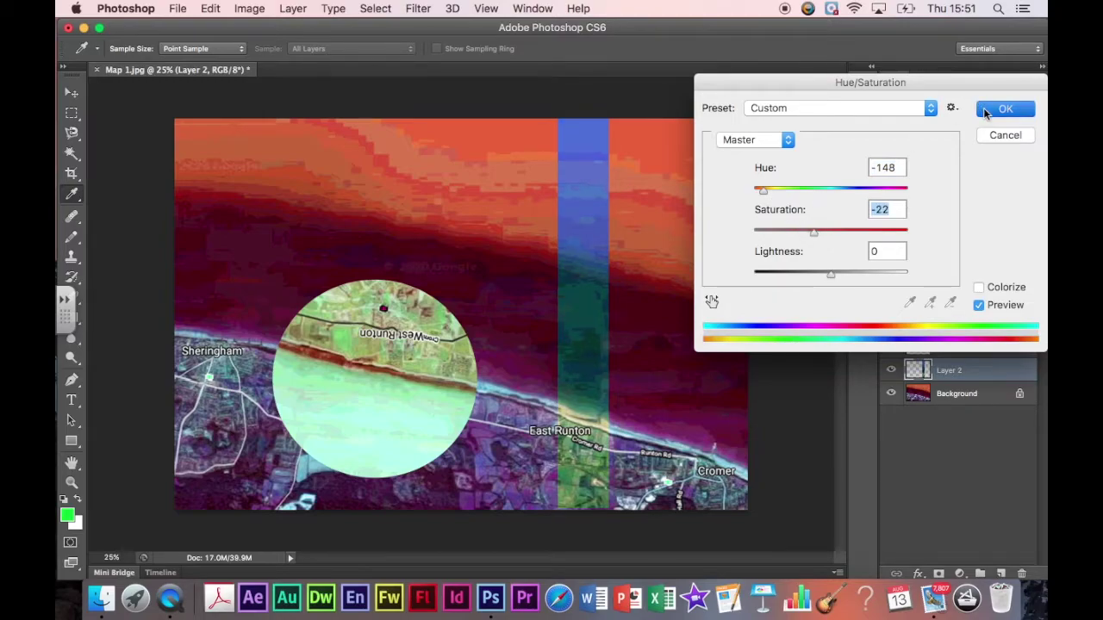
key(m)
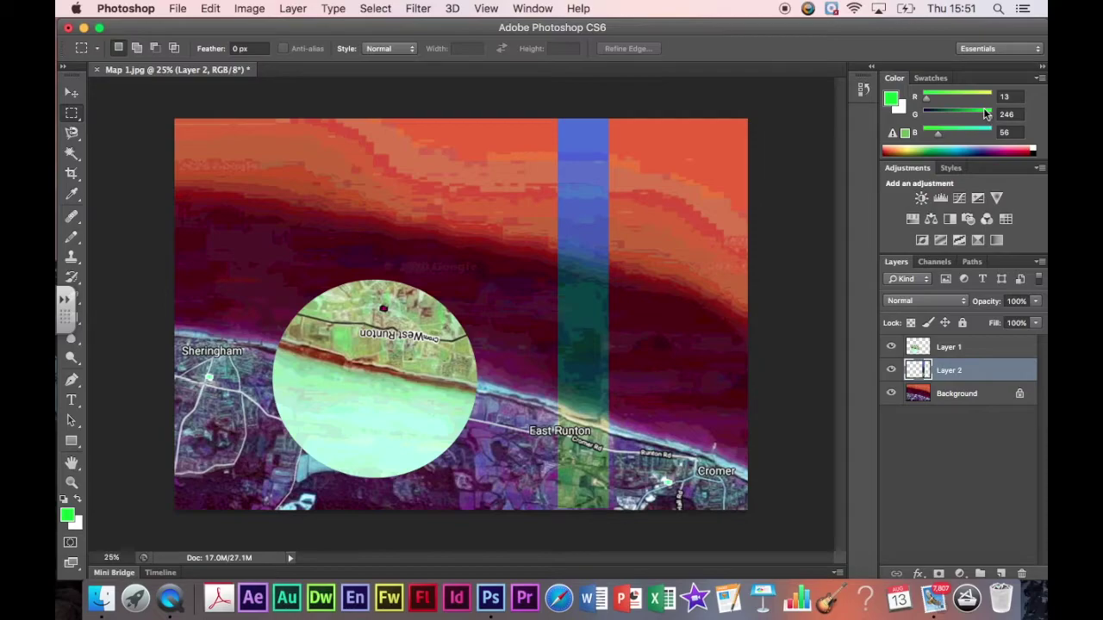
Step: On the Background, draw a three-point Polygonal Lasso triangle from the top edge to the bottom edge
click(980, 396)
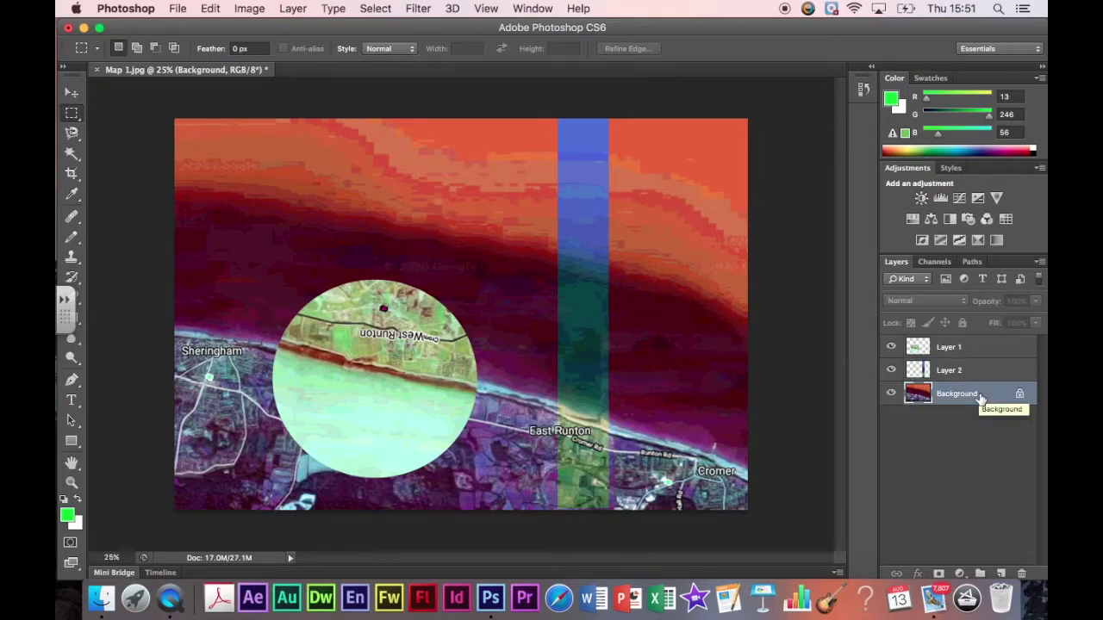
click(72, 134)
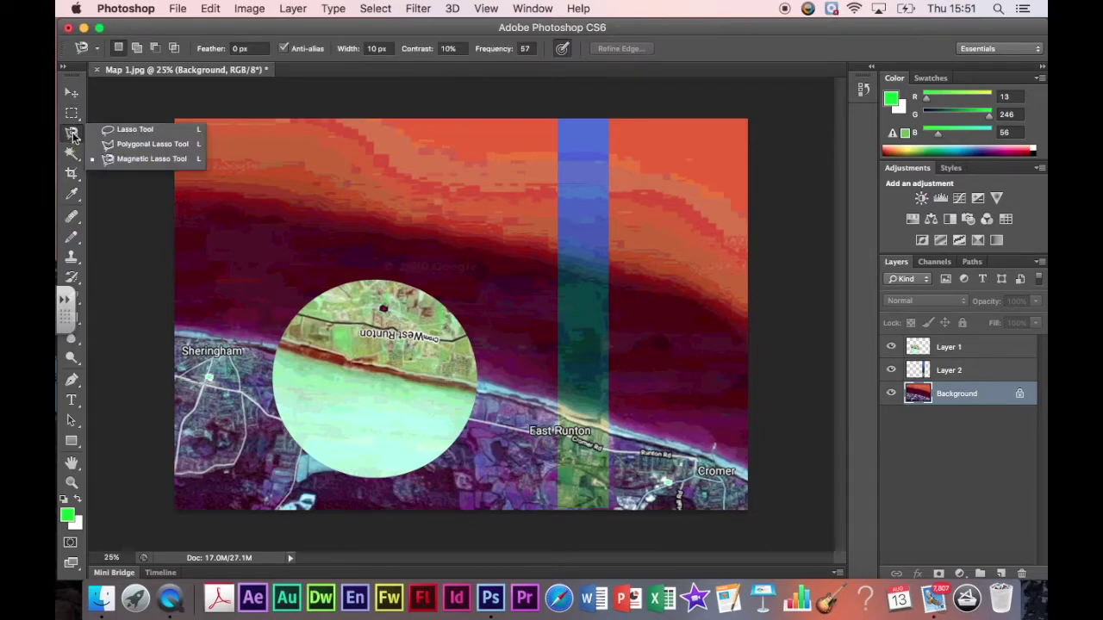
click(143, 147)
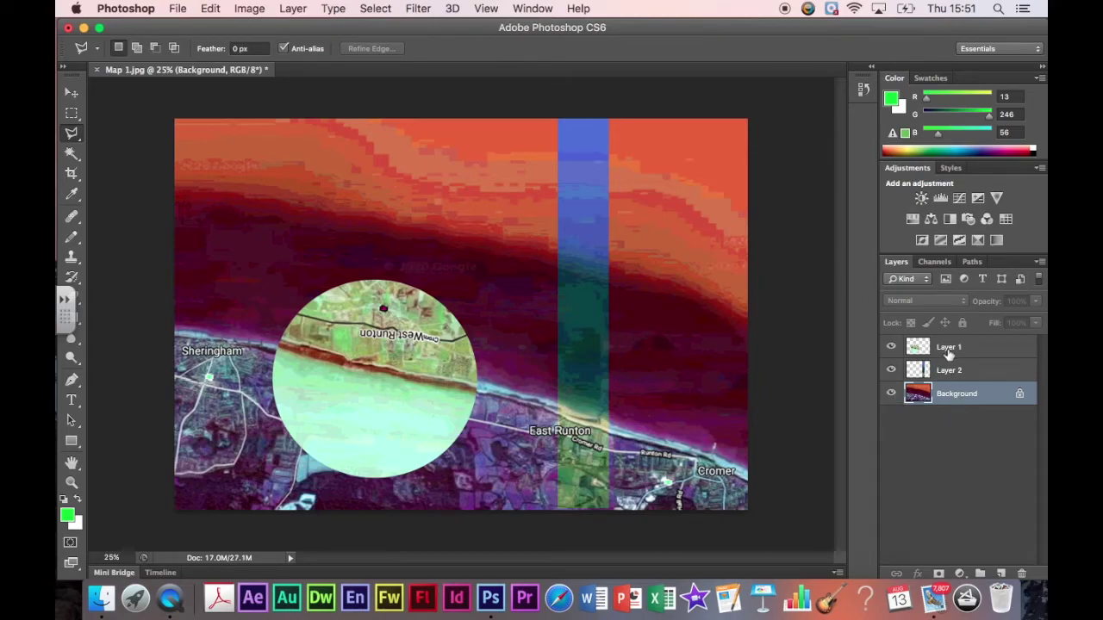
click(523, 121)
click(433, 507)
click(597, 507)
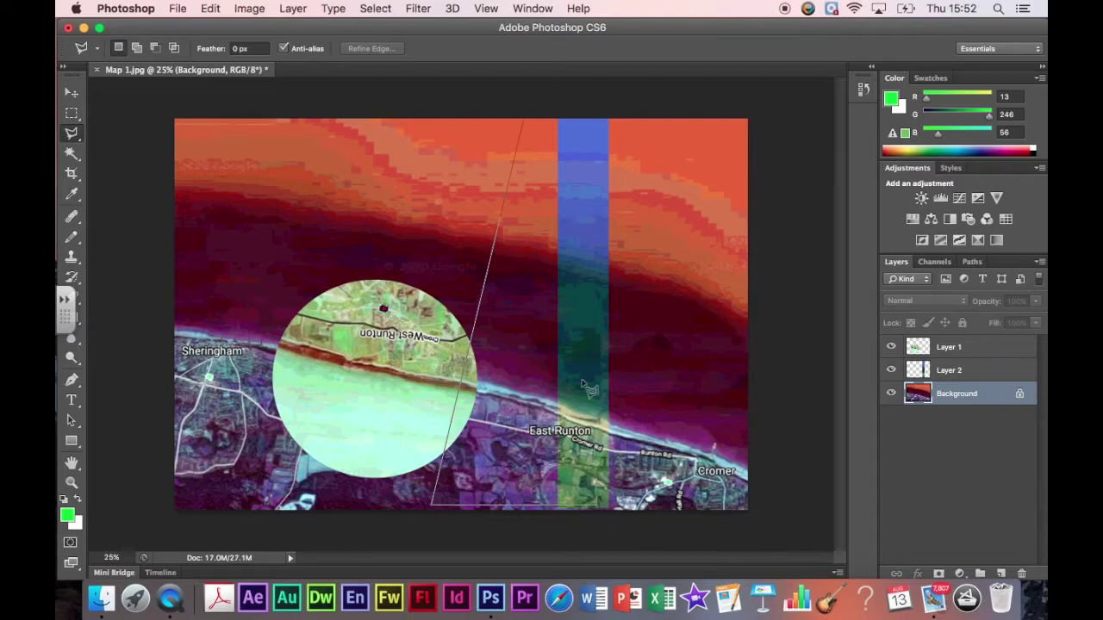
click(526, 125)
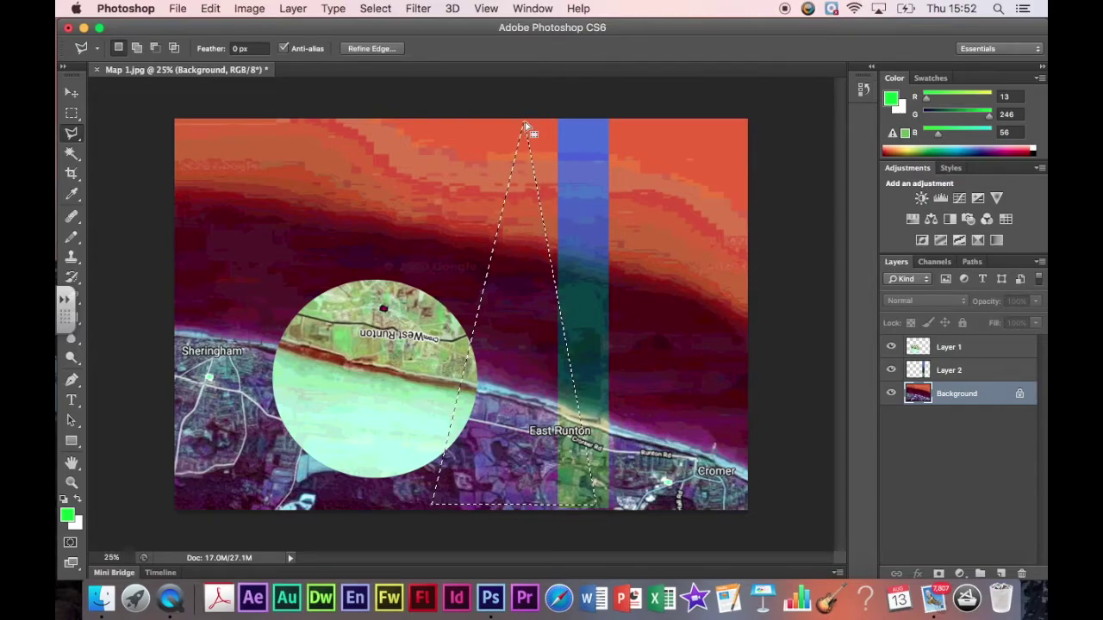
Step: Copy the triangle selection onto a new Layer 3 and check it by toggling the Background
click(292, 9)
mouse_move(303, 33)
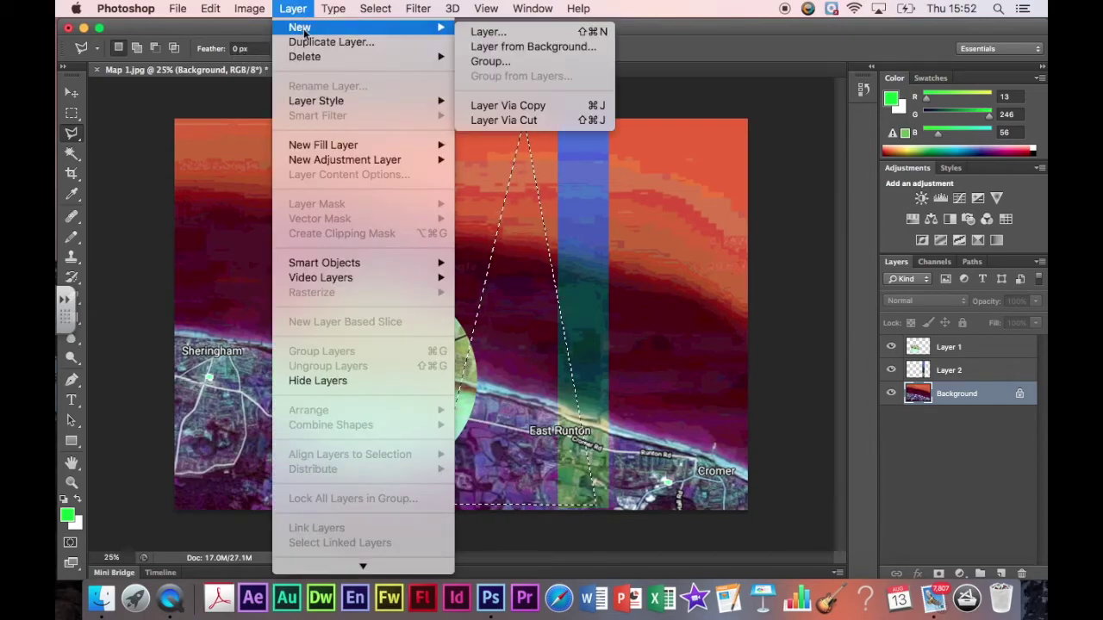
click(534, 107)
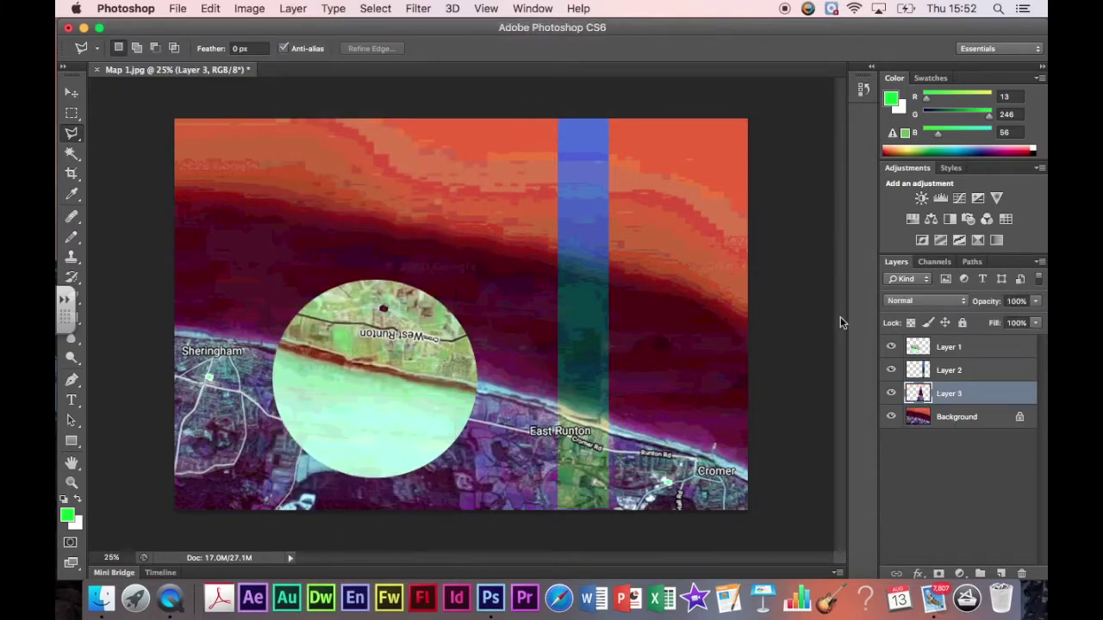
click(892, 417)
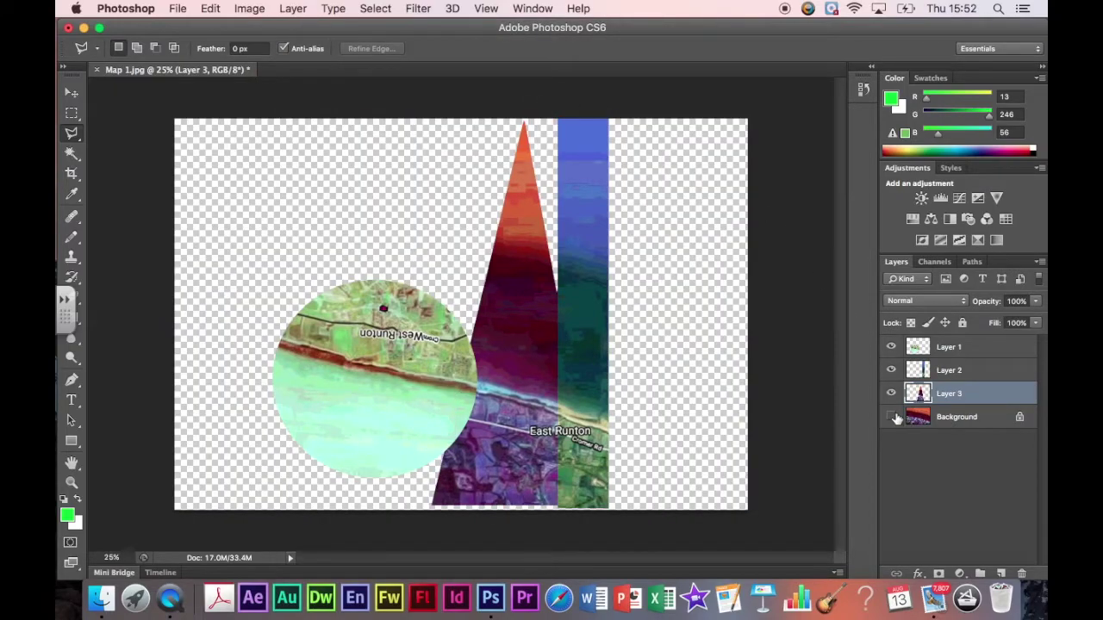
click(892, 417)
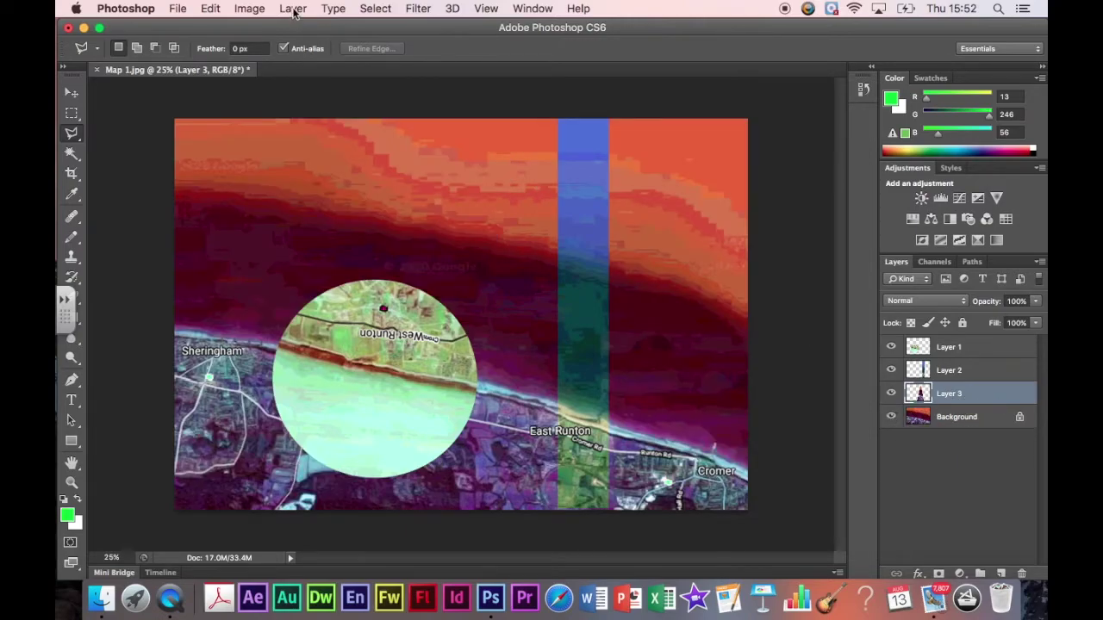
Step: Convert Layer 3 to greyscale with the default Black & White adjustment
click(250, 9)
mouse_move(278, 57)
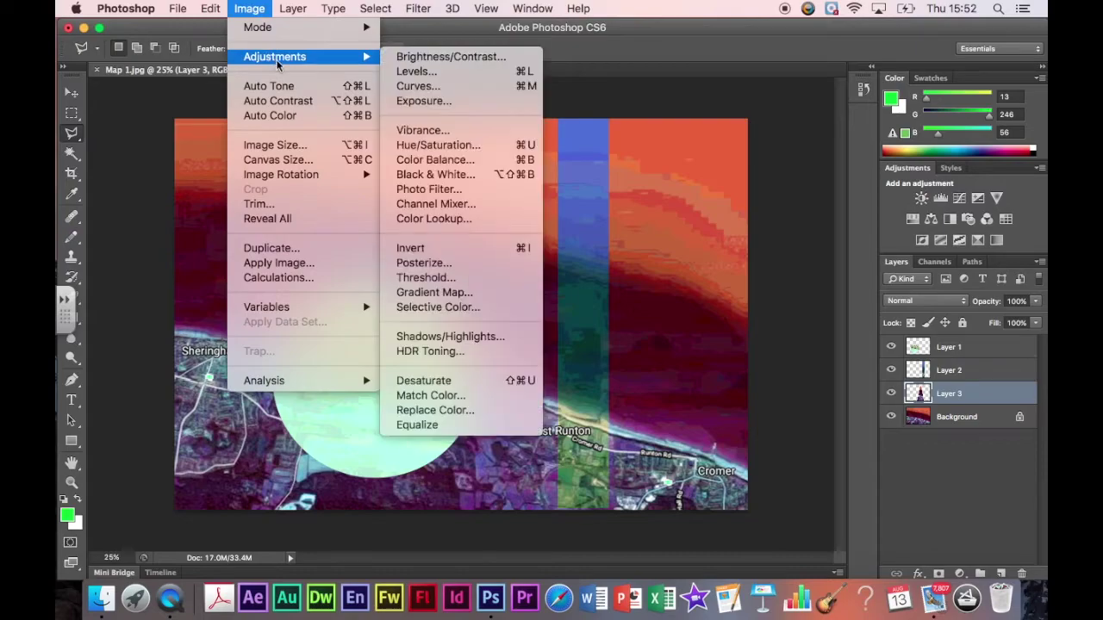
click(435, 174)
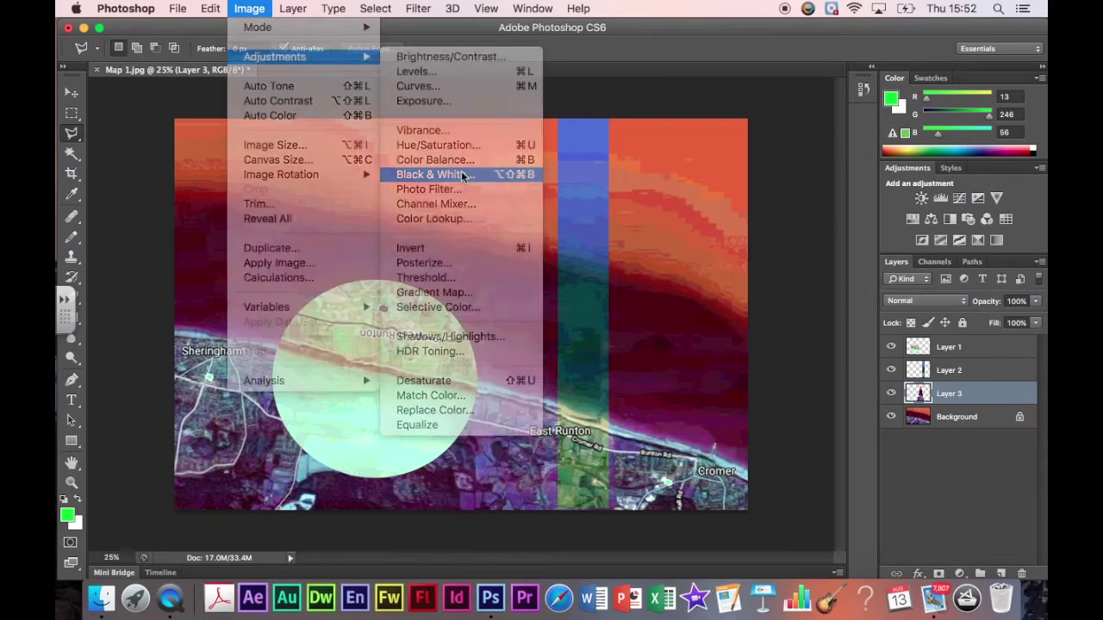
click(916, 145)
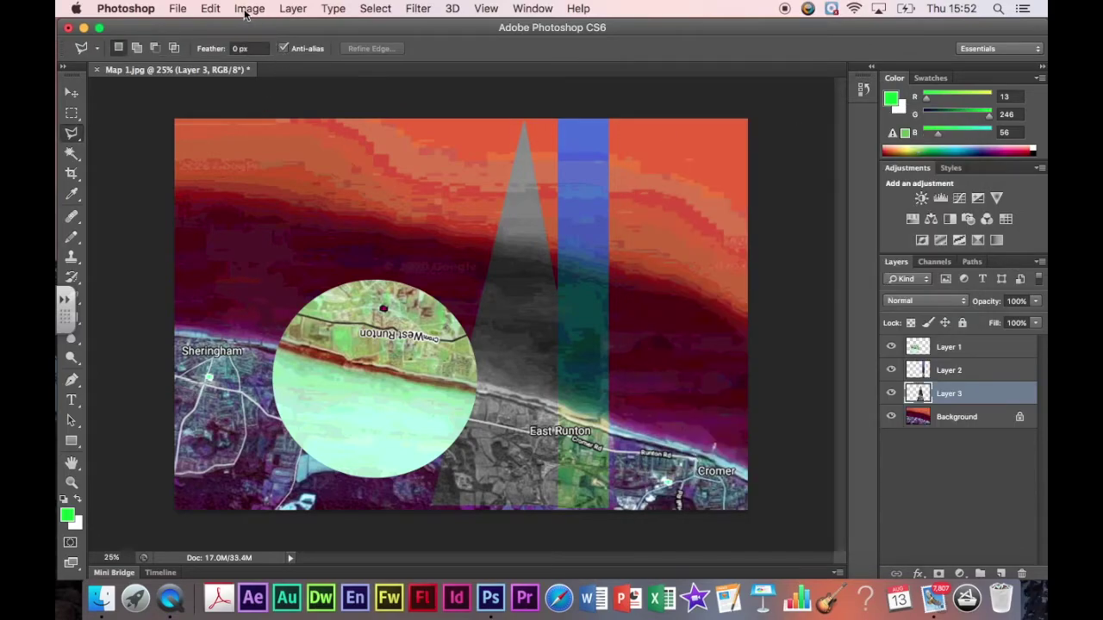
Step: Apply Brightness/Contrast to the triangle with Contrast 100 and Brightness 0
click(247, 11)
mouse_move(274, 57)
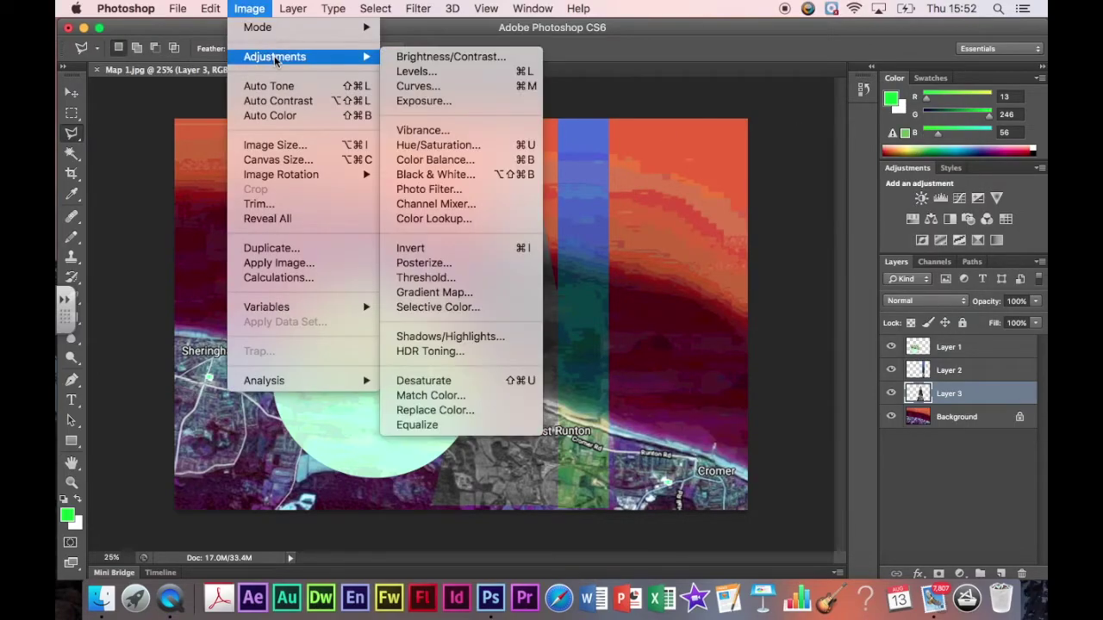
click(409, 58)
drag(839, 252, 924, 256)
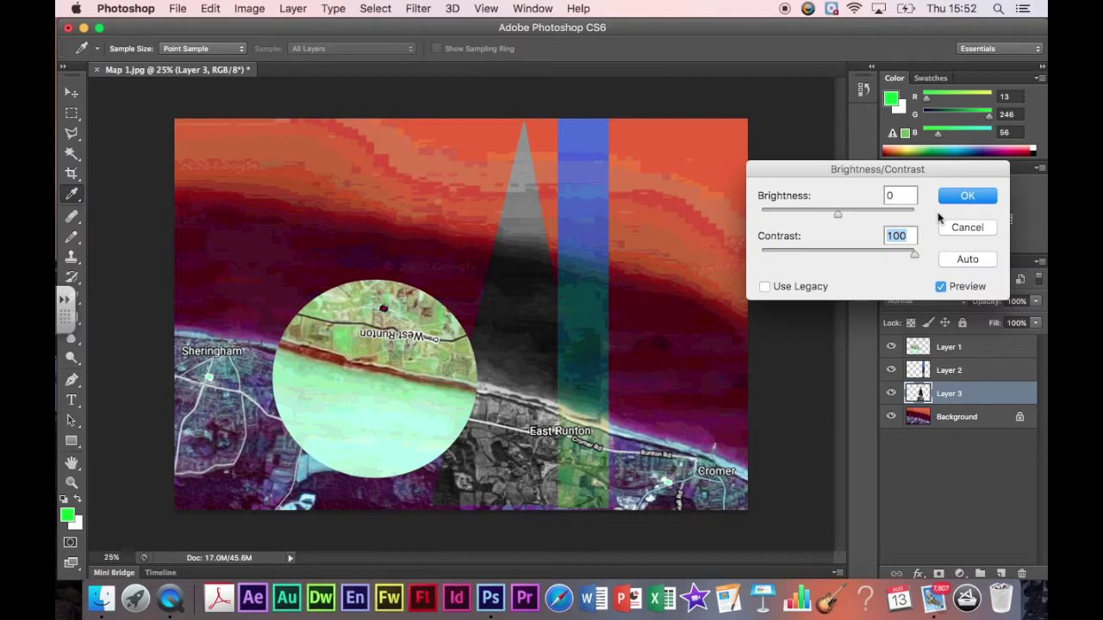
click(954, 199)
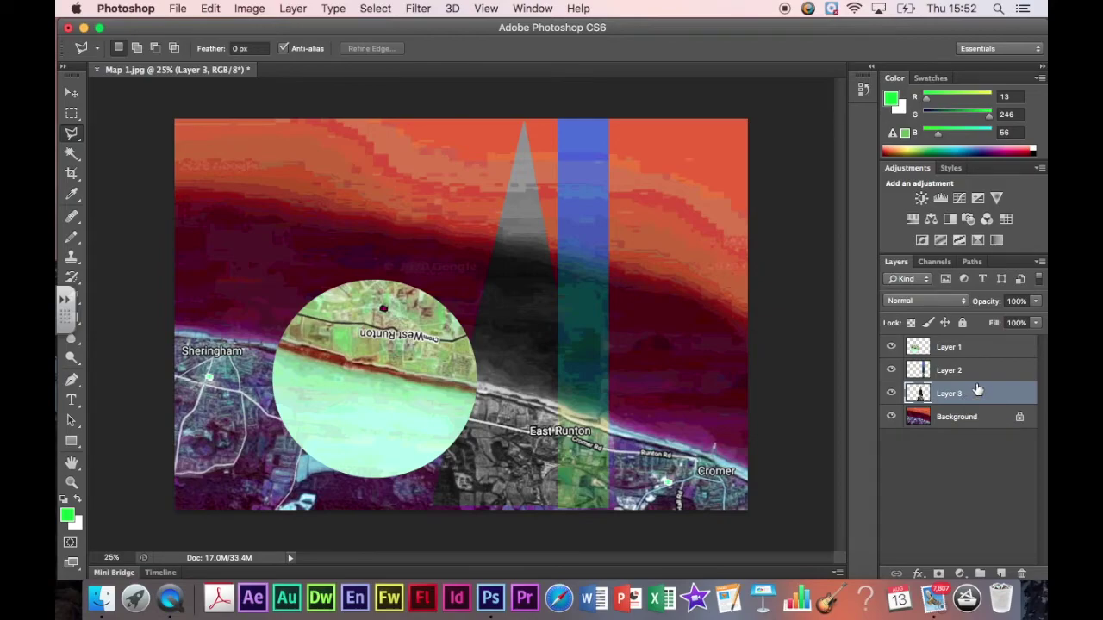
Step: Merge Visible from Layer 3's context menu to flatten everything into one Background layer
right_click(977, 391)
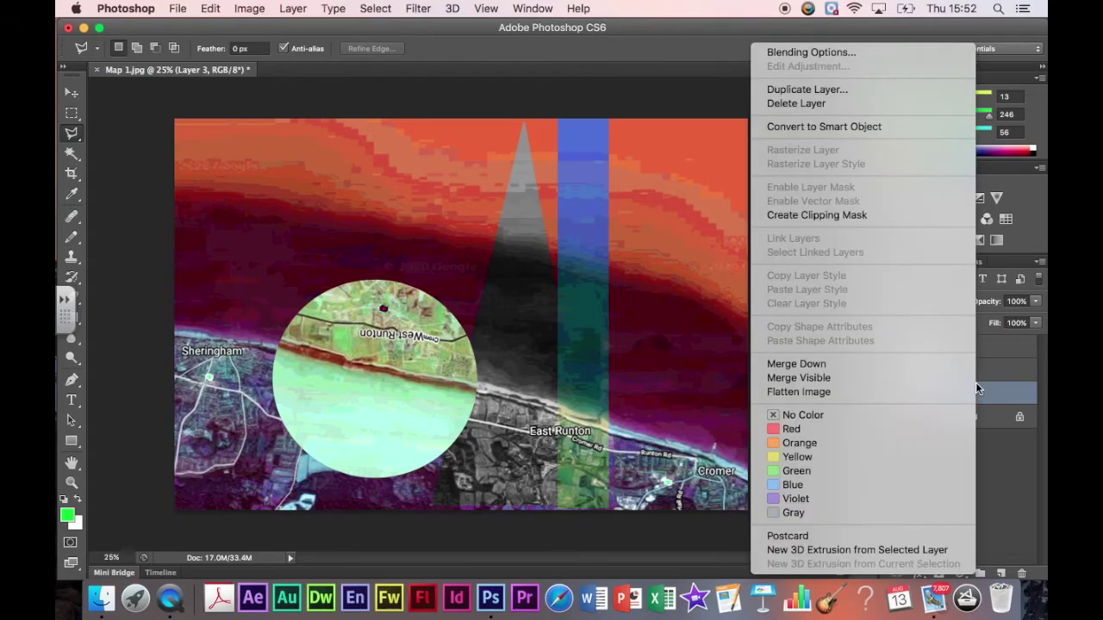
click(918, 381)
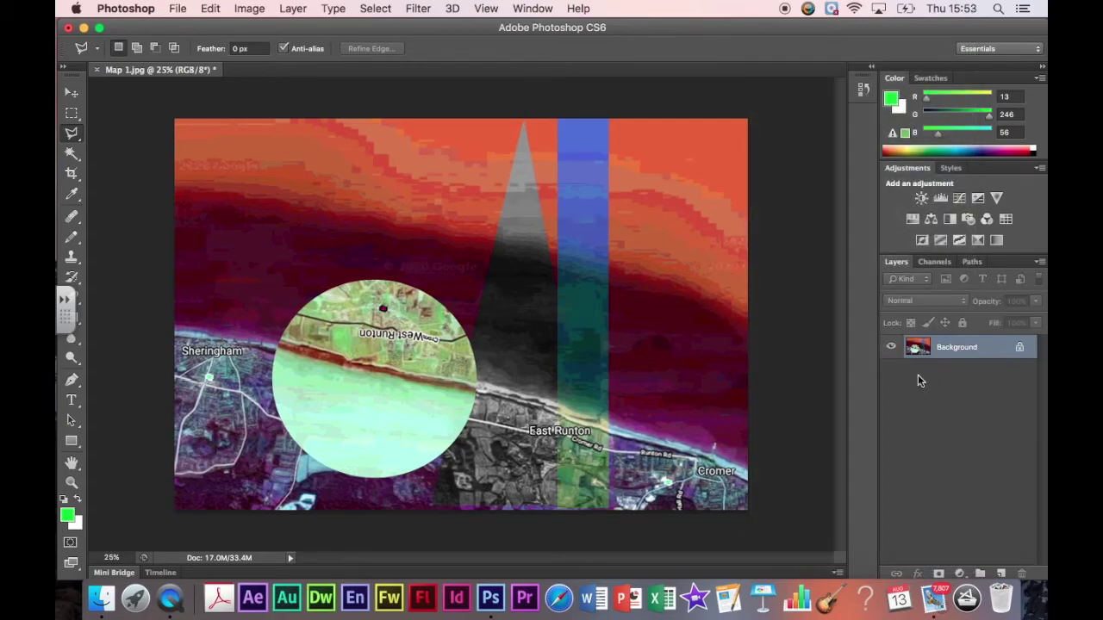